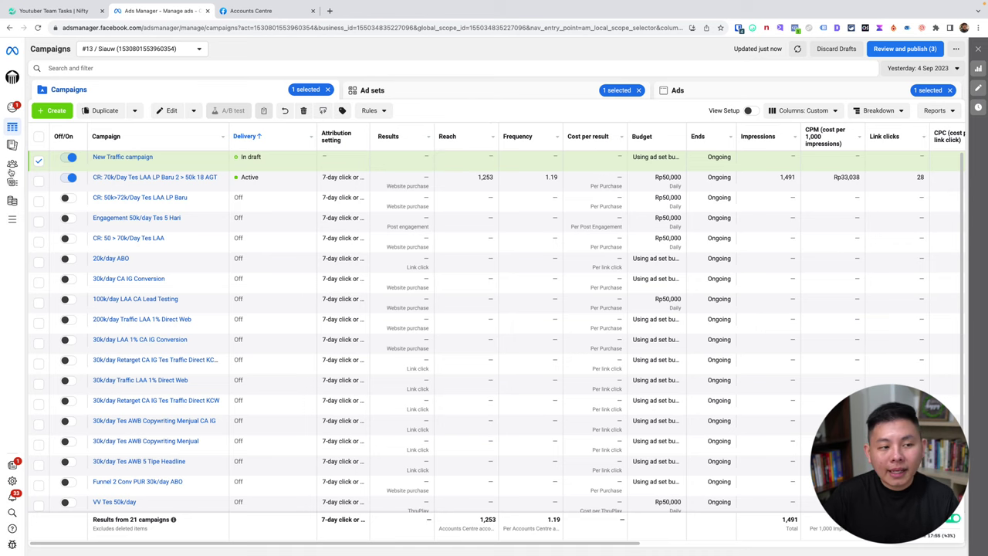
- Open the Audiences page in a new browser tab and start creating a custom audience
right_click(49, 167)
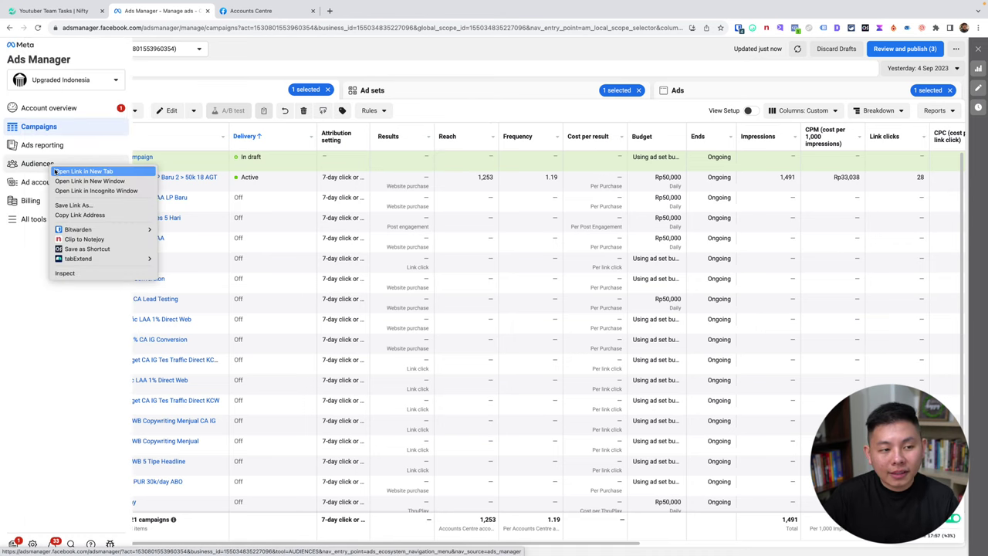
left_click(213, 131)
left_click(260, 11)
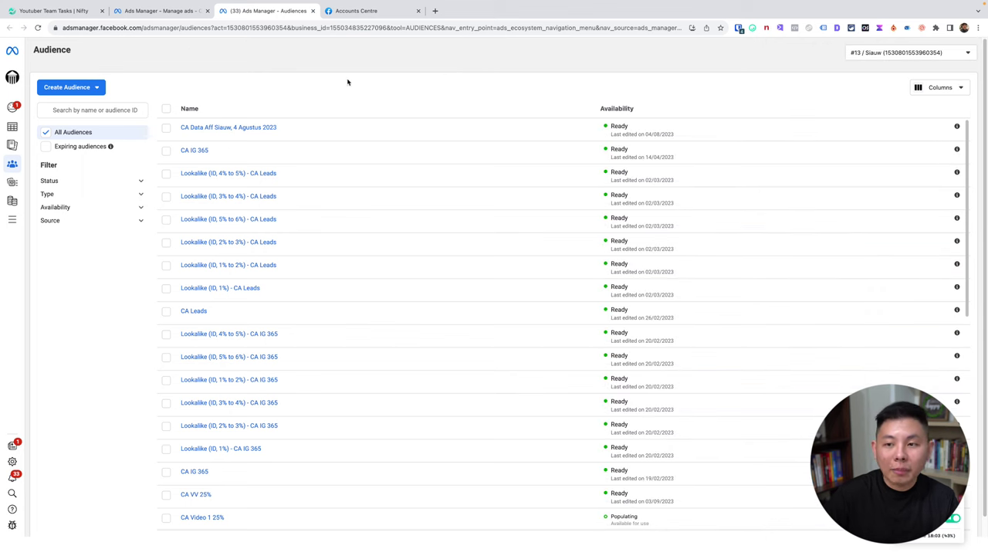
left_click(93, 92)
left_click(78, 109)
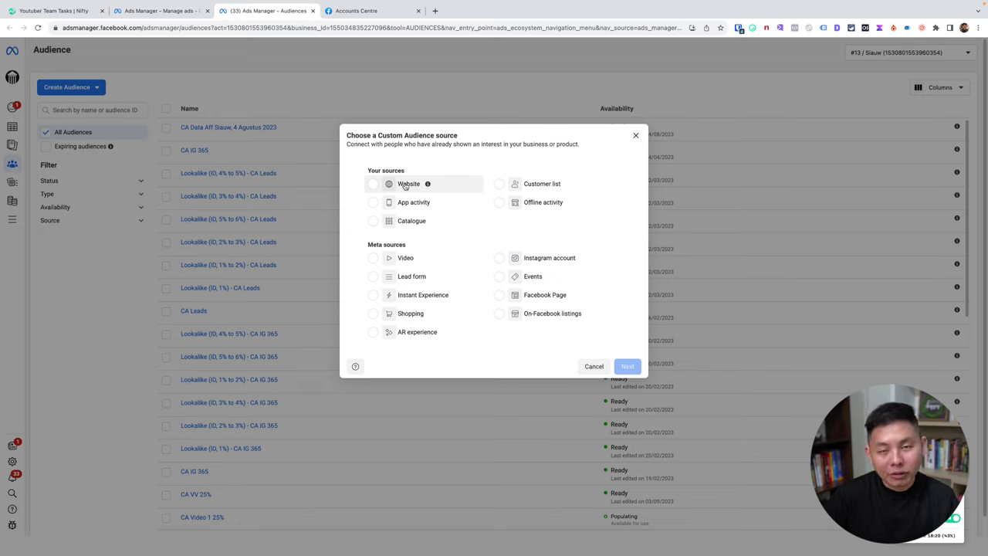
- Try Catalogue, Customer list, Video and Instant Experience as the custom audience source
left_click(414, 225)
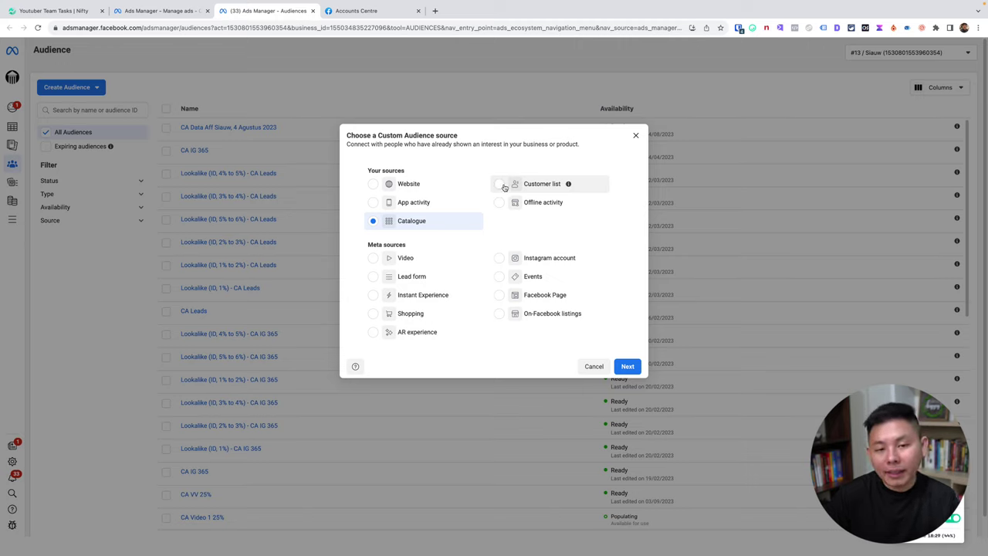
left_click(500, 185)
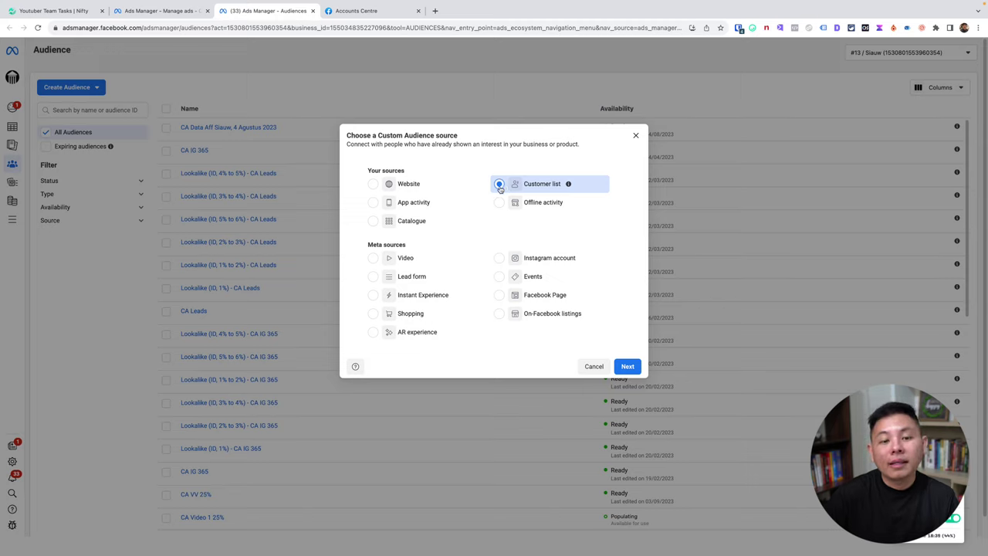
left_click(373, 257)
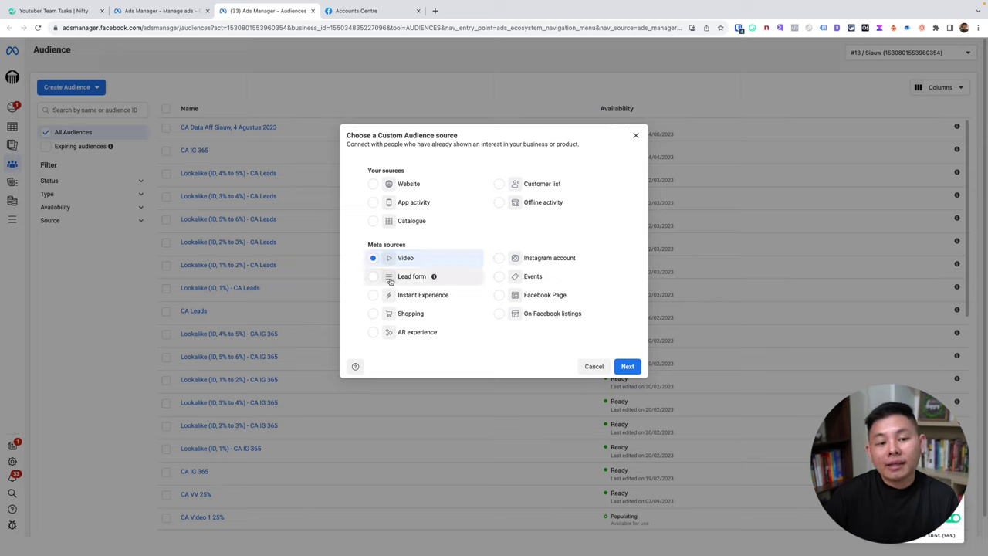
left_click(372, 257)
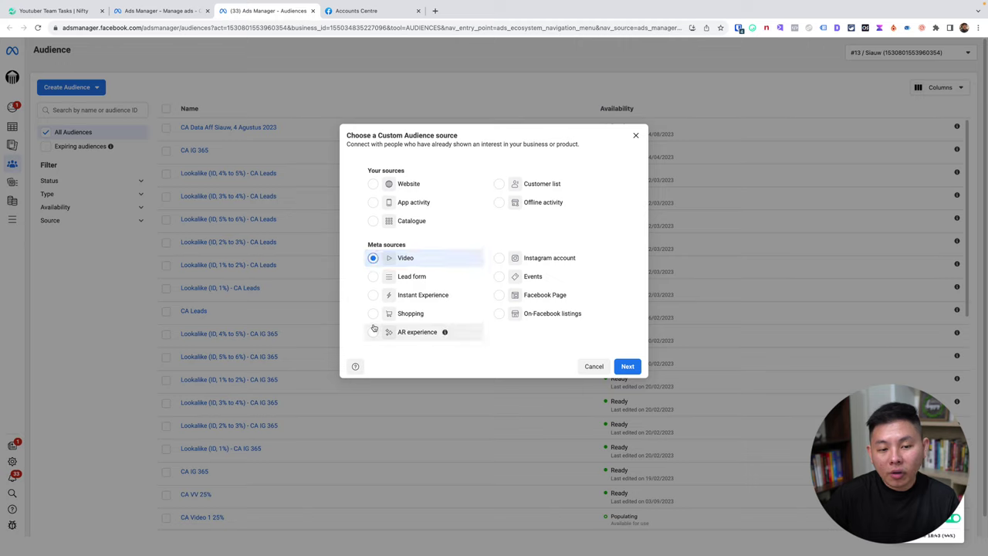
left_click(374, 294)
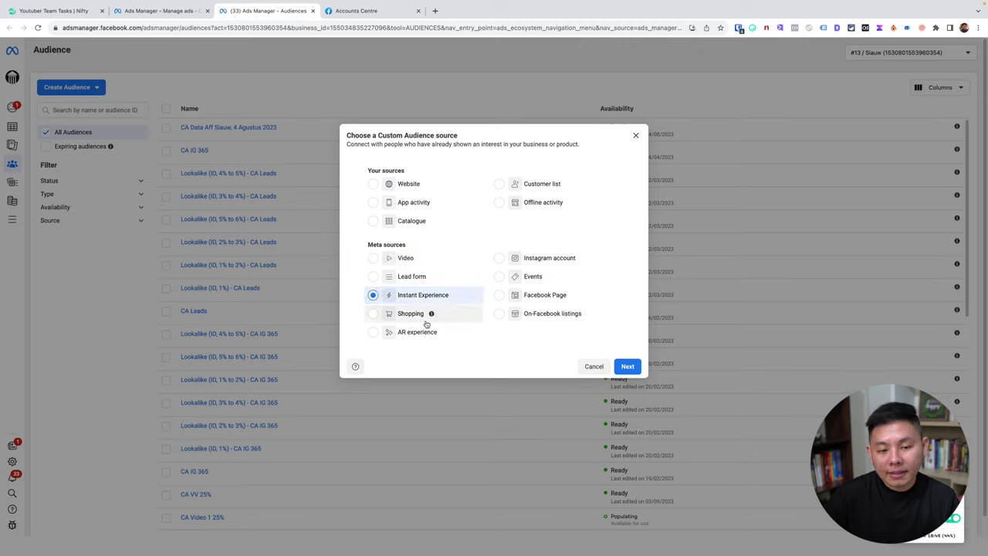
left_click(373, 258)
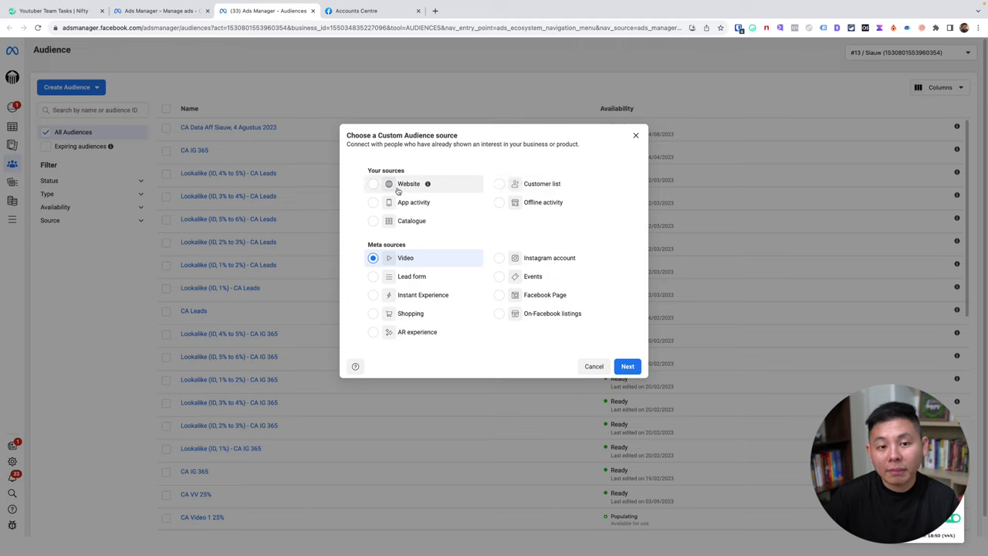
- Choose Instagram account as the custom audience source and continue to its criteria
left_click(504, 264)
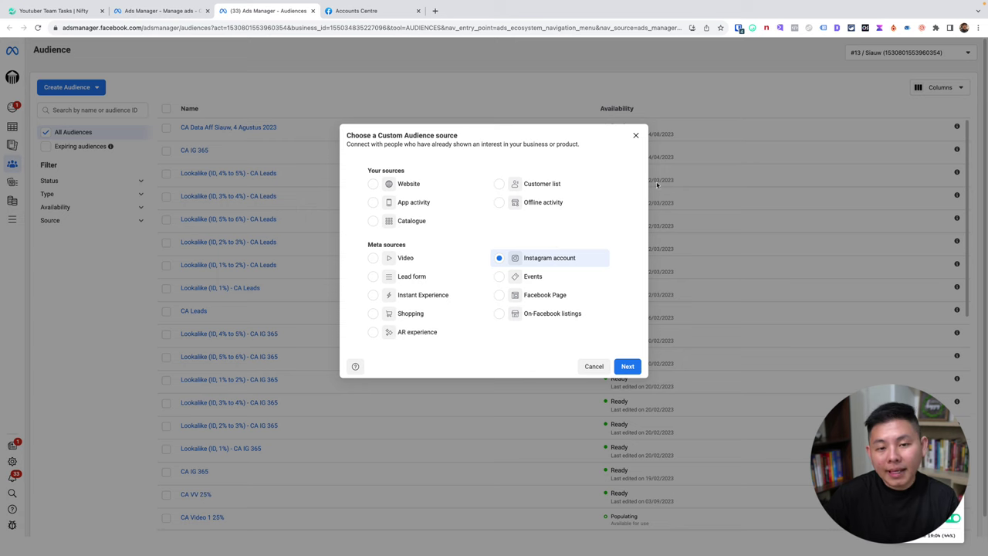
left_click(628, 366)
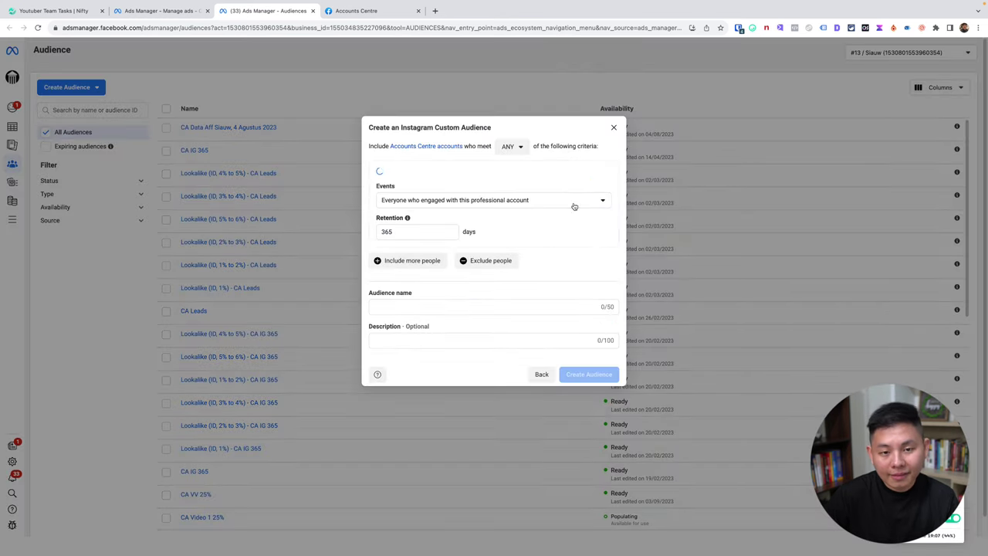
- Try the profile visit, sent message, saved post or ad, and engaged with any post or ad events as the audience criterion
left_click(473, 201)
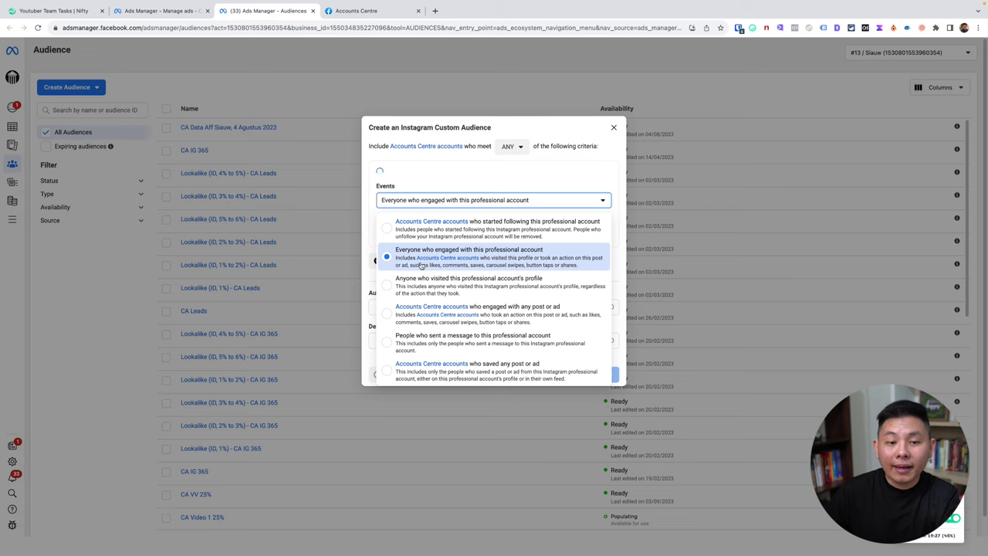
left_click(421, 285)
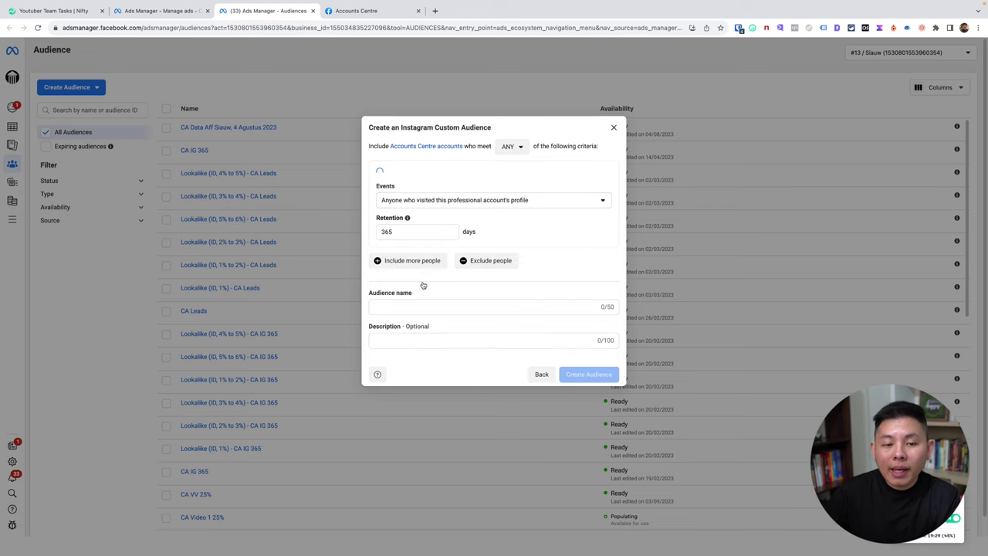
left_click(456, 200)
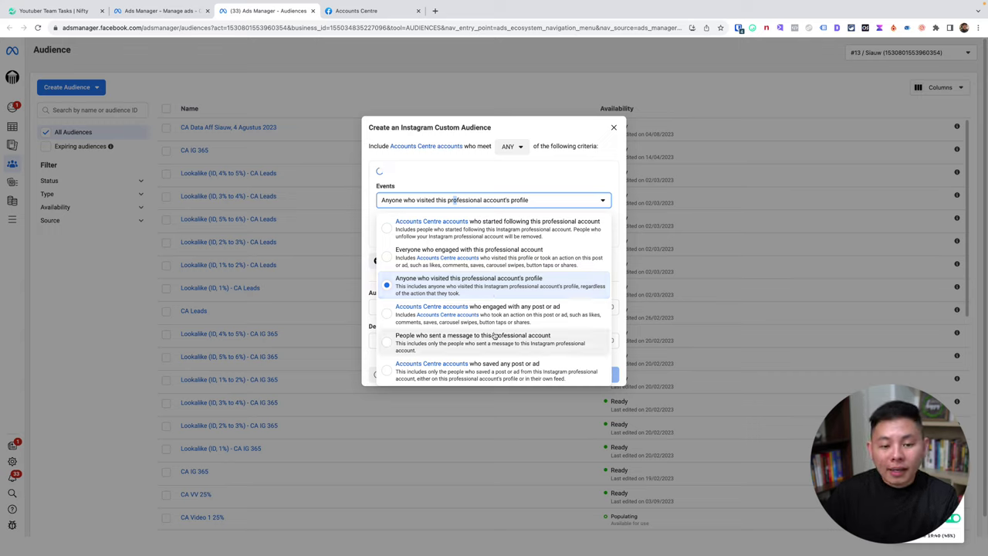
left_click(518, 345)
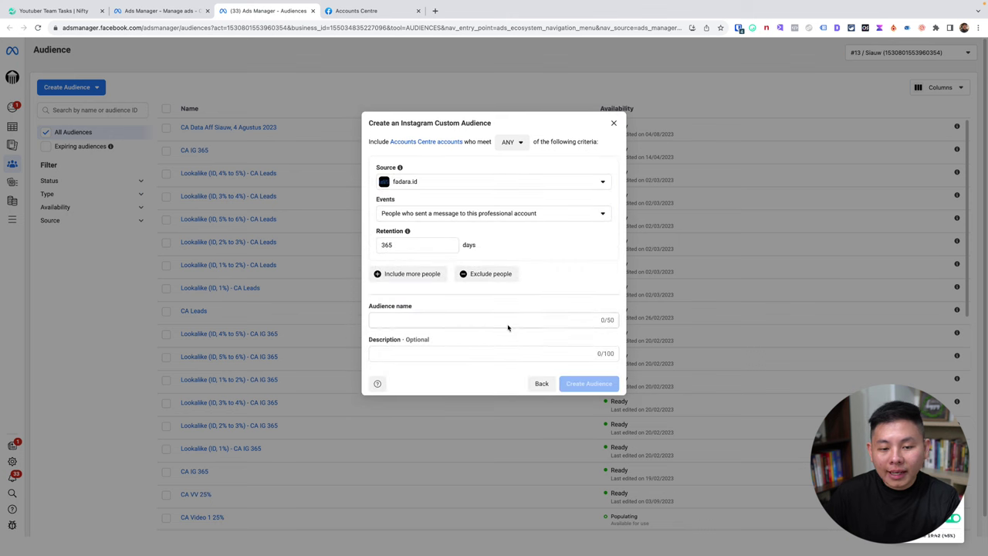
left_click(471, 214)
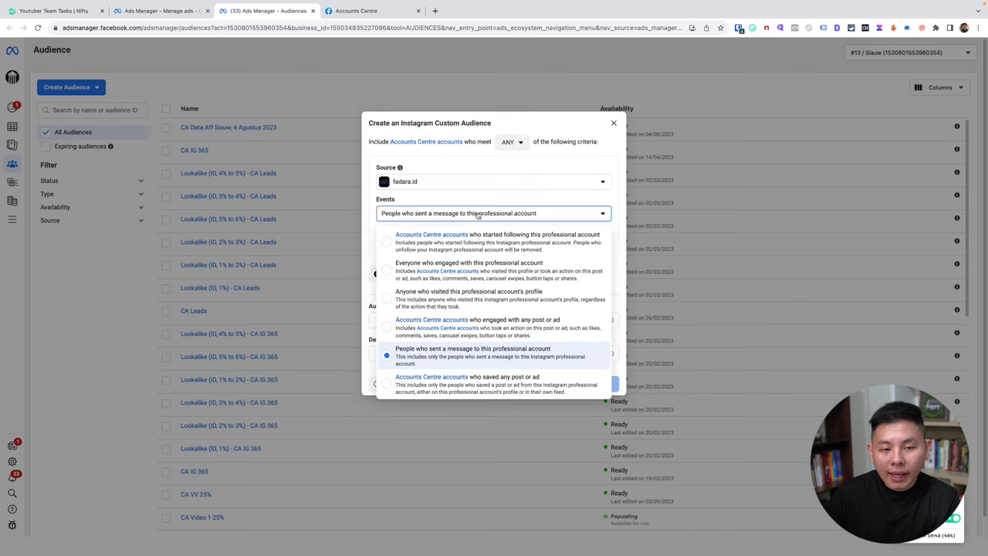
left_click(526, 389)
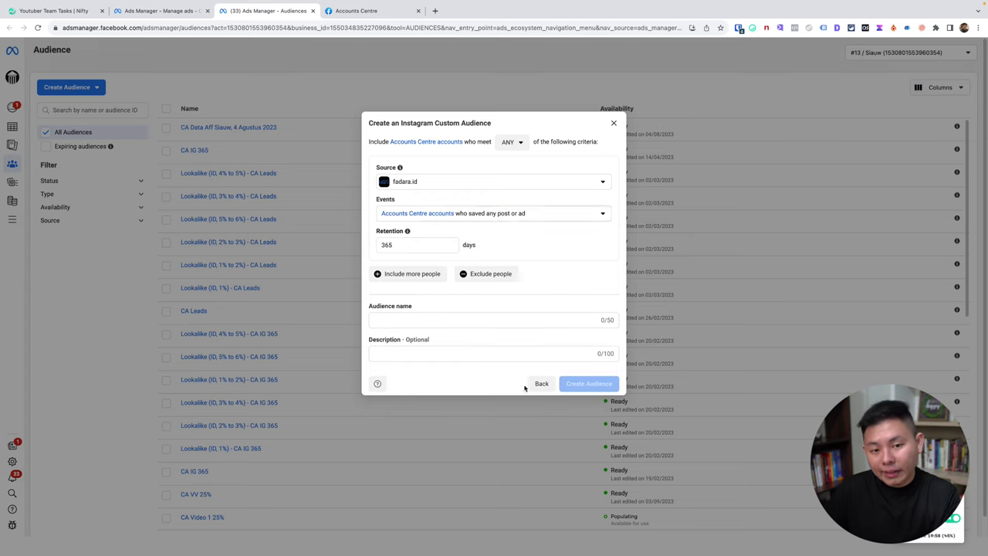
left_click(505, 215)
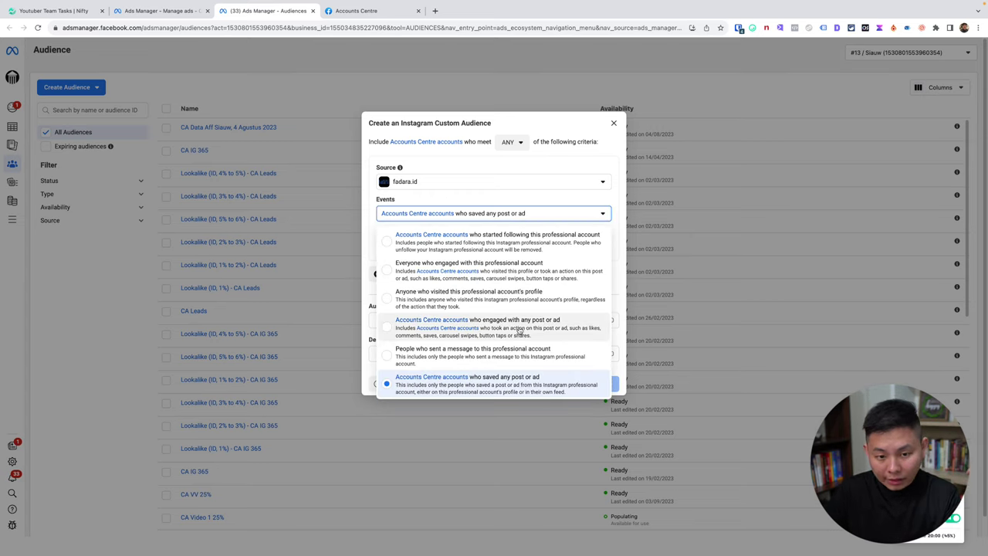
left_click(526, 334)
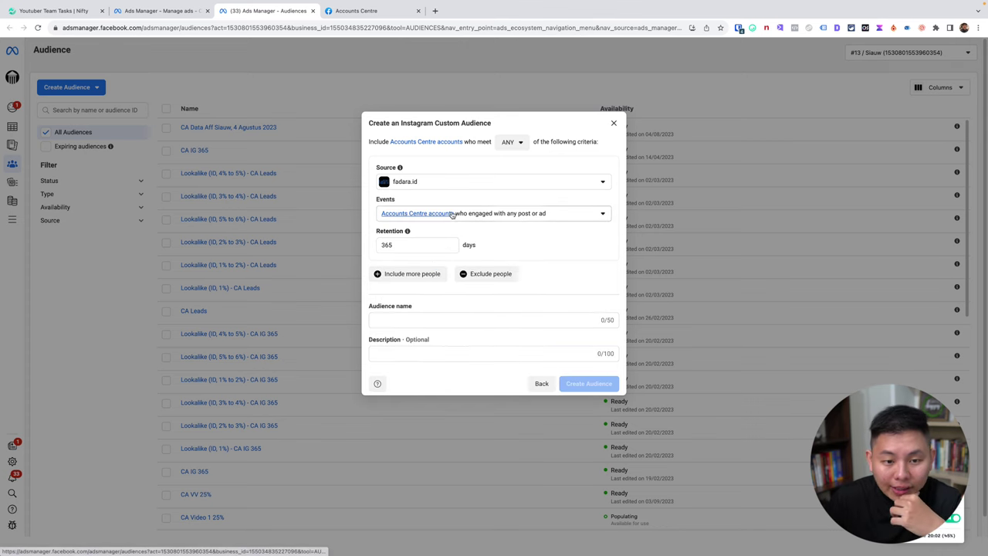
left_click(501, 215)
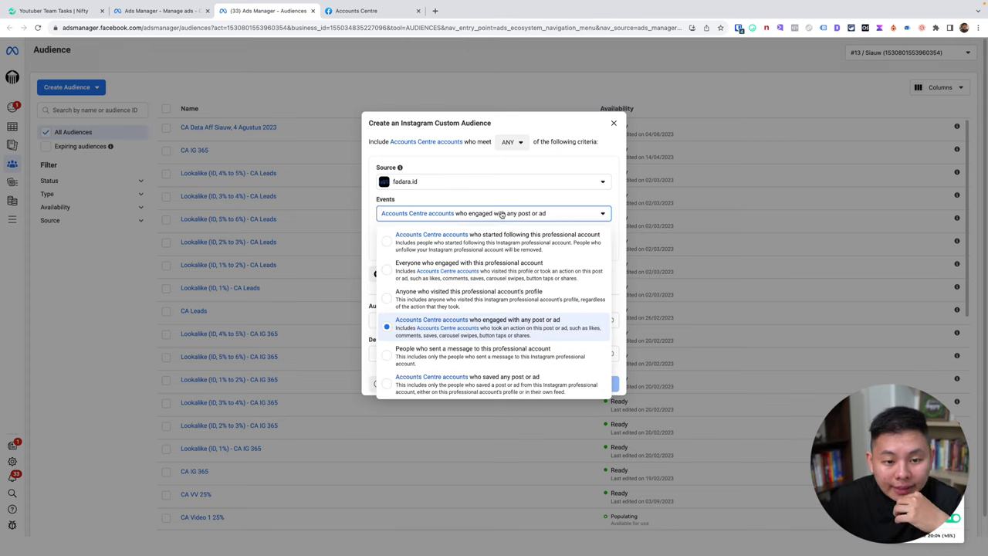
left_click(519, 215)
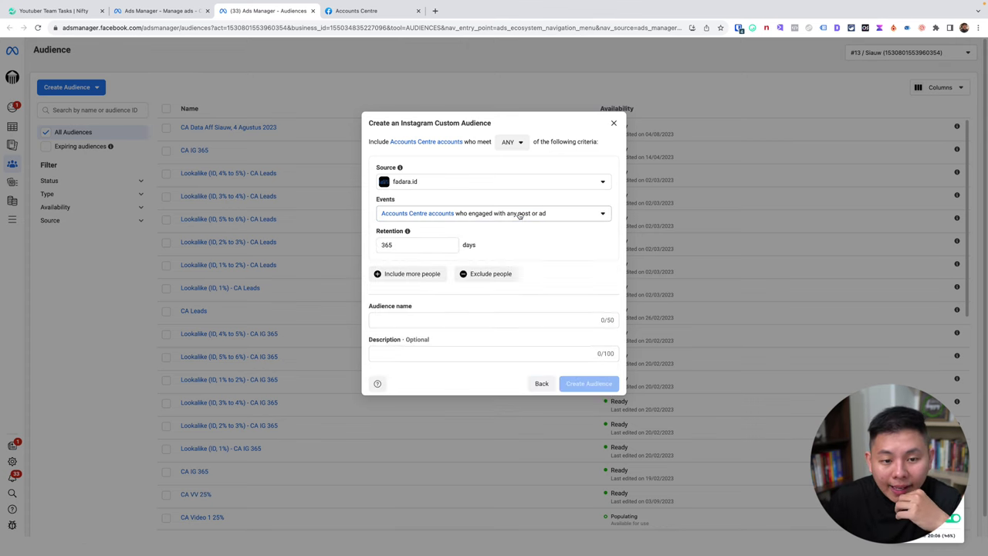
- Set the audience event to everyone who engaged with this professional account, keeping fadara.id as the source
left_click(520, 215)
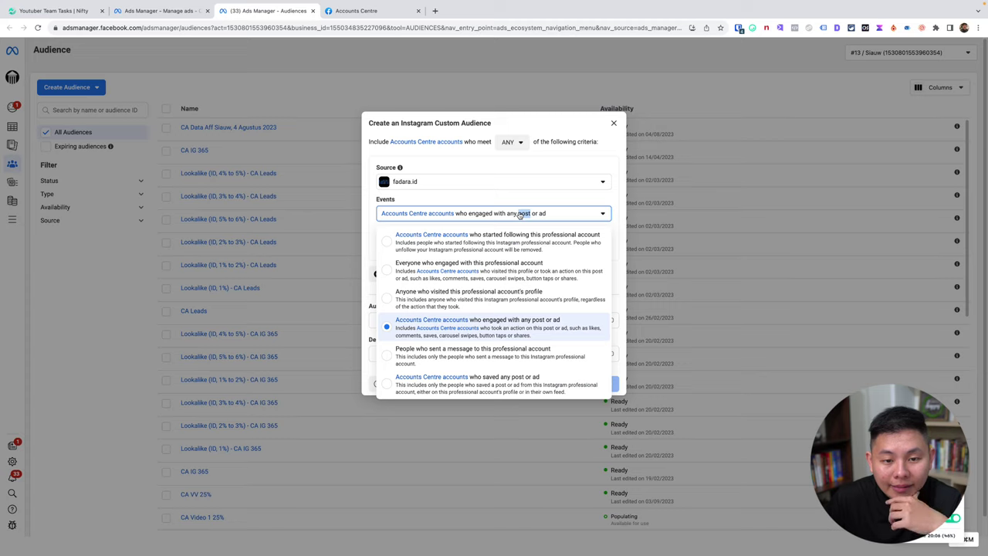
left_click(514, 268)
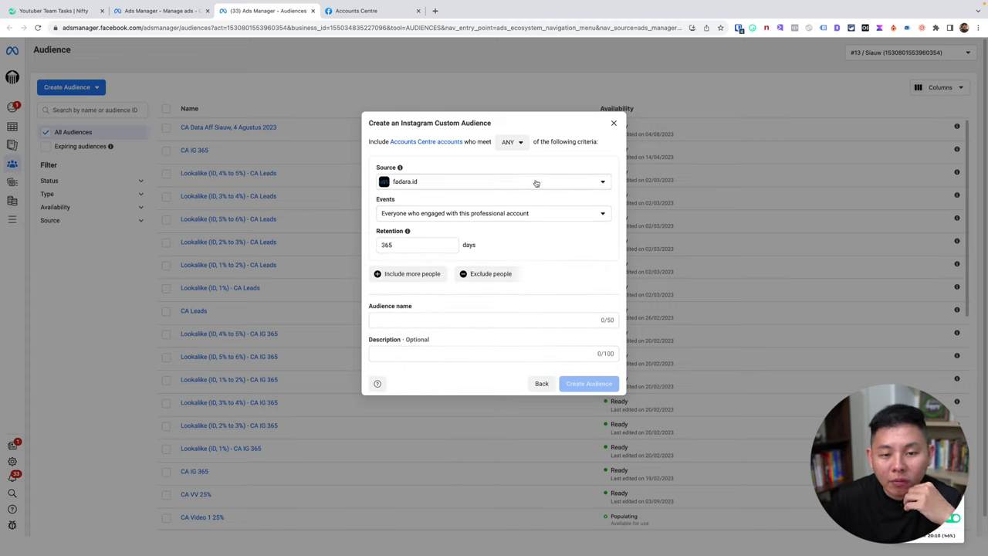
left_click(492, 181)
left_click(492, 181)
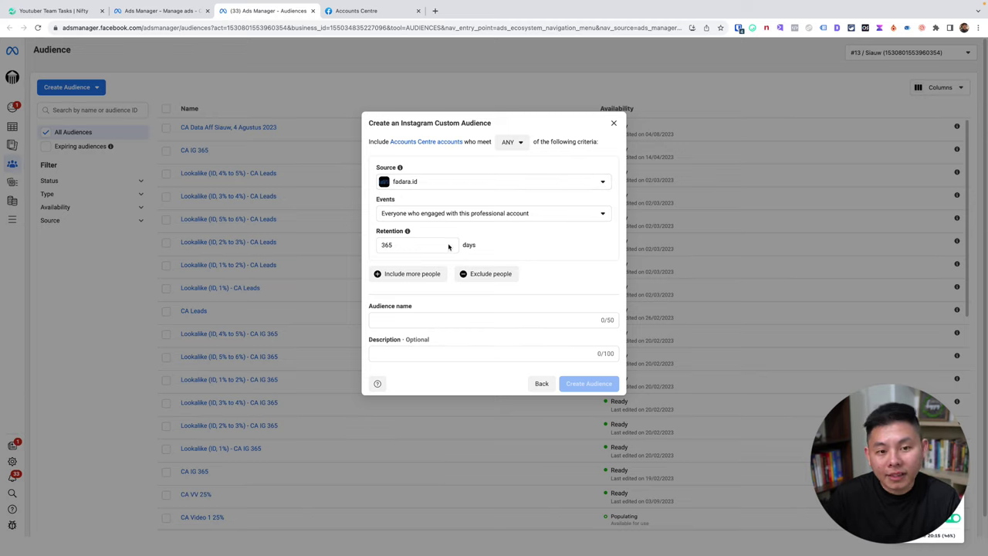
- Set the Instagram audience's retention to 30 days
left_click(420, 241)
key("super+a")
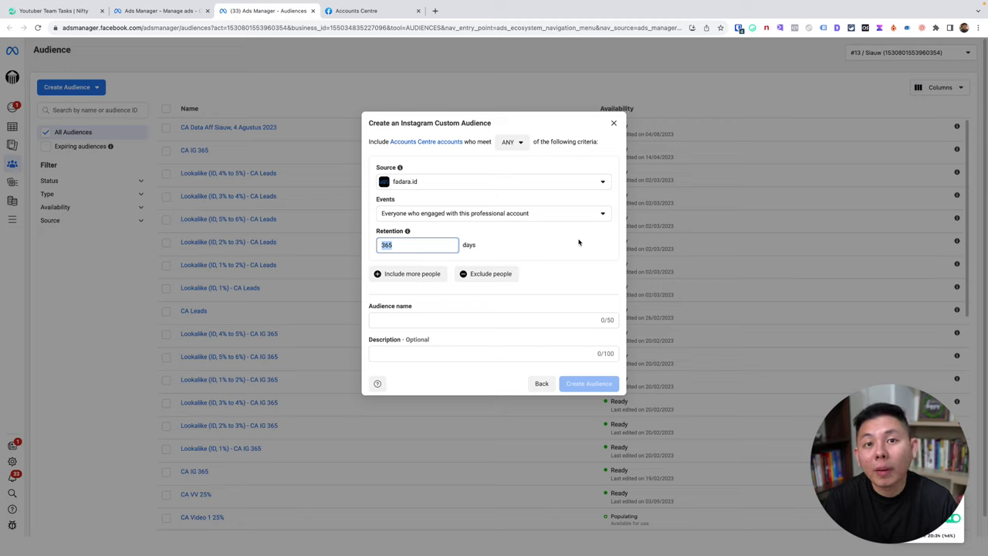
type("30")
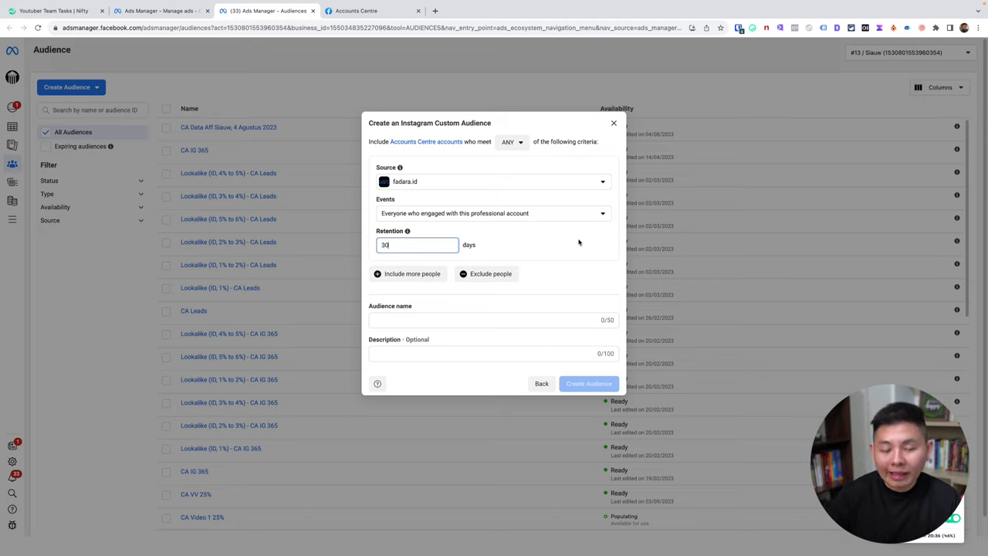
left_click(525, 262)
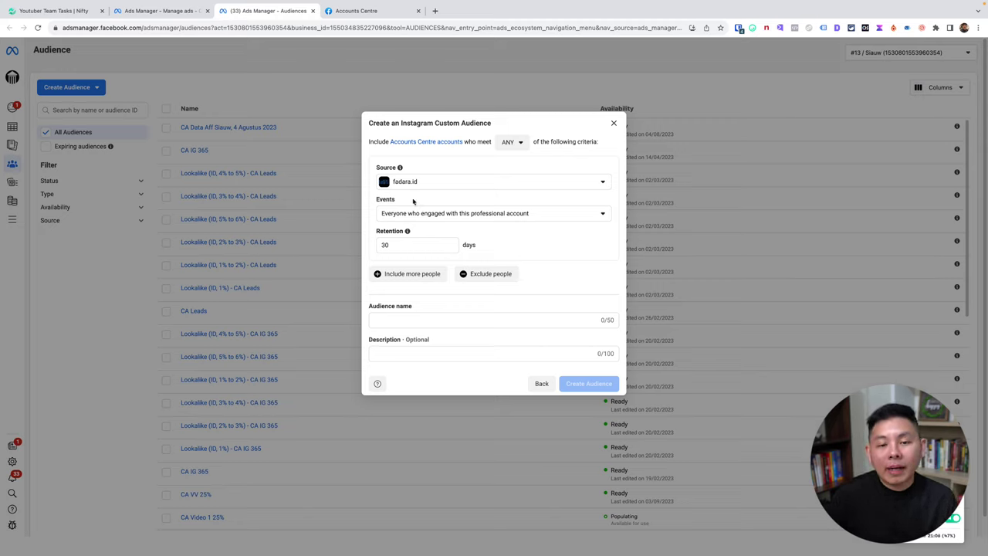
- Name the audience "CA IG 30", create it and close the next-steps dialog
left_click(468, 318)
type("CA IG 30")
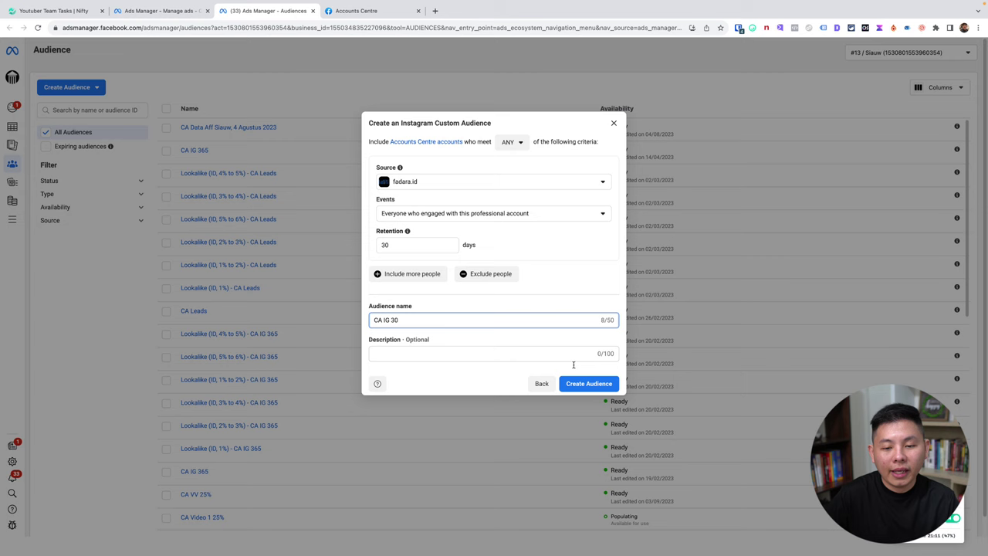
left_click(584, 383)
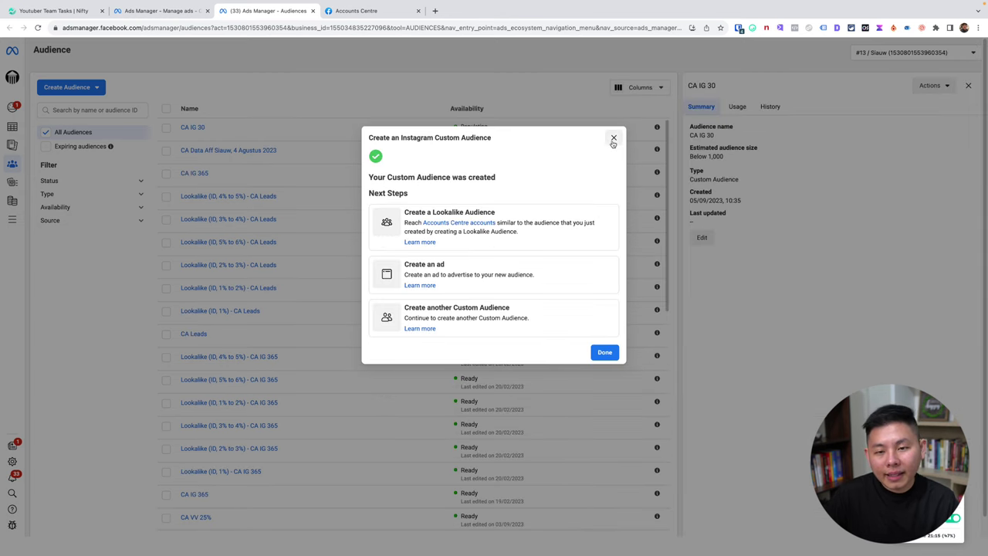
left_click(614, 137)
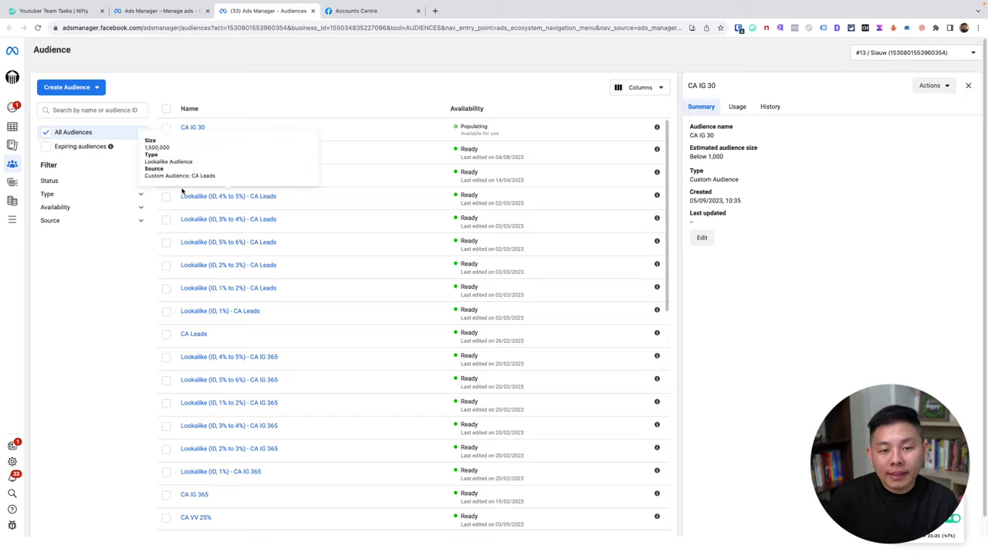
- Examine the estimated audience size in the summary of the CA IG 365 audience created on 14/04/2023
mouse_move(196, 176)
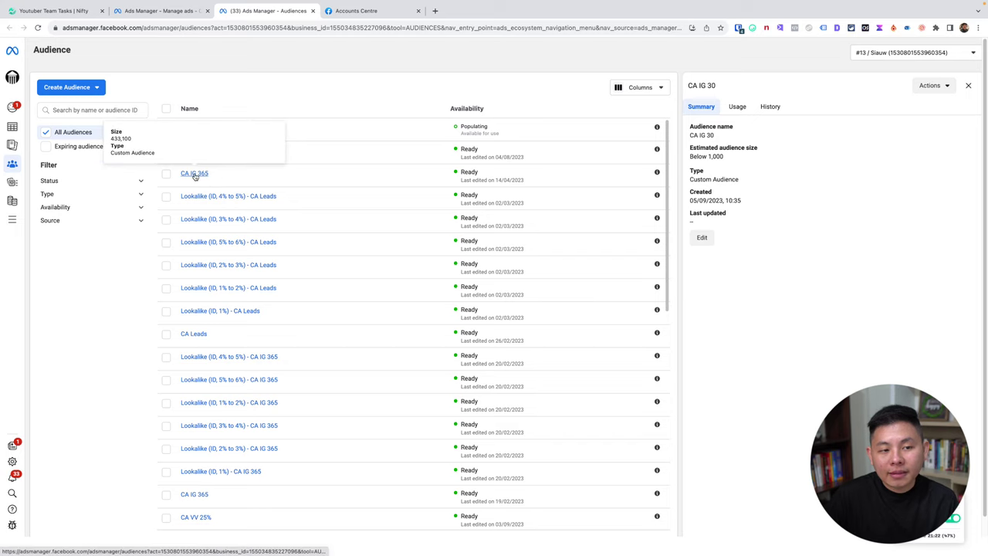
left_click(195, 177)
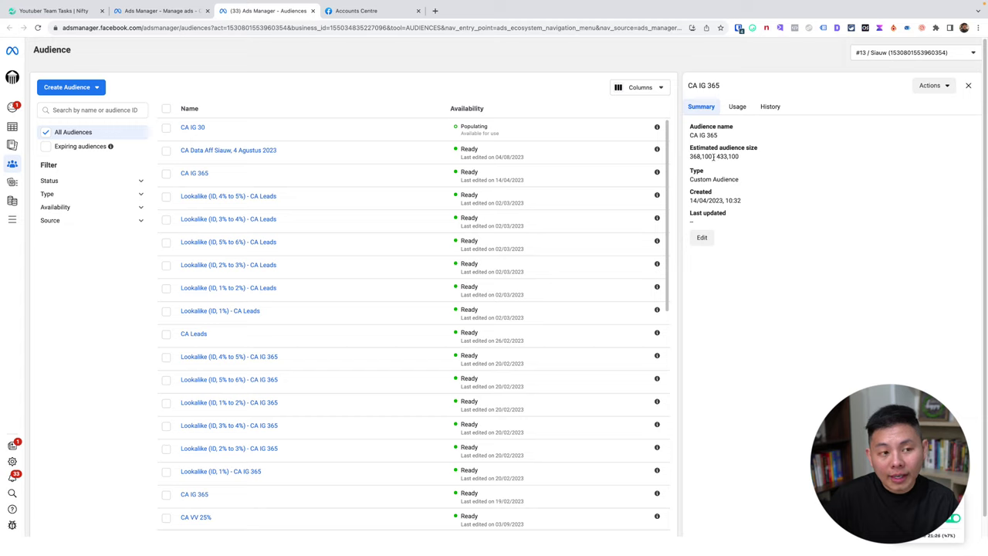
left_click_drag(687, 157, 752, 157)
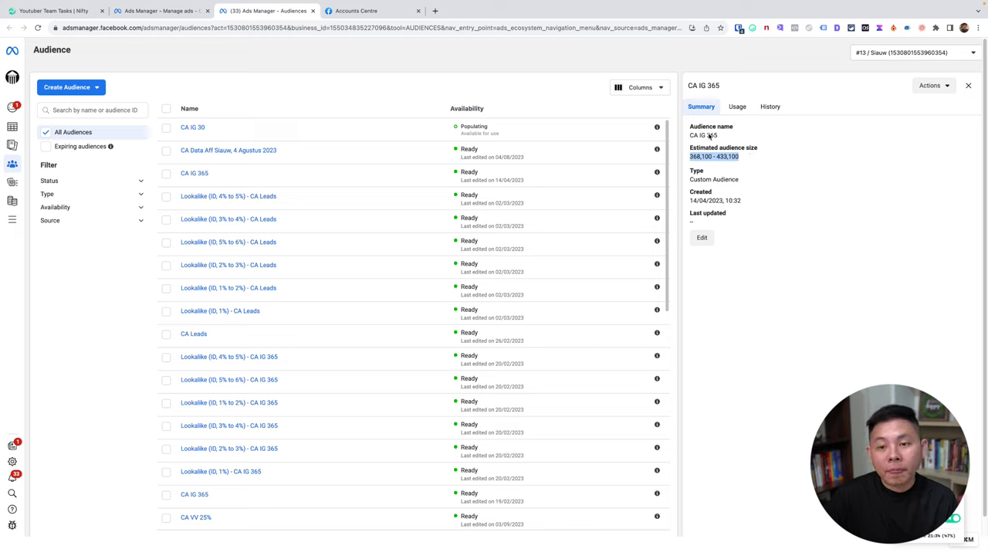
mouse_move(725, 138)
left_mouse_down()
mouse_move(679, 137)
mouse_move(705, 136)
left_mouse_up()
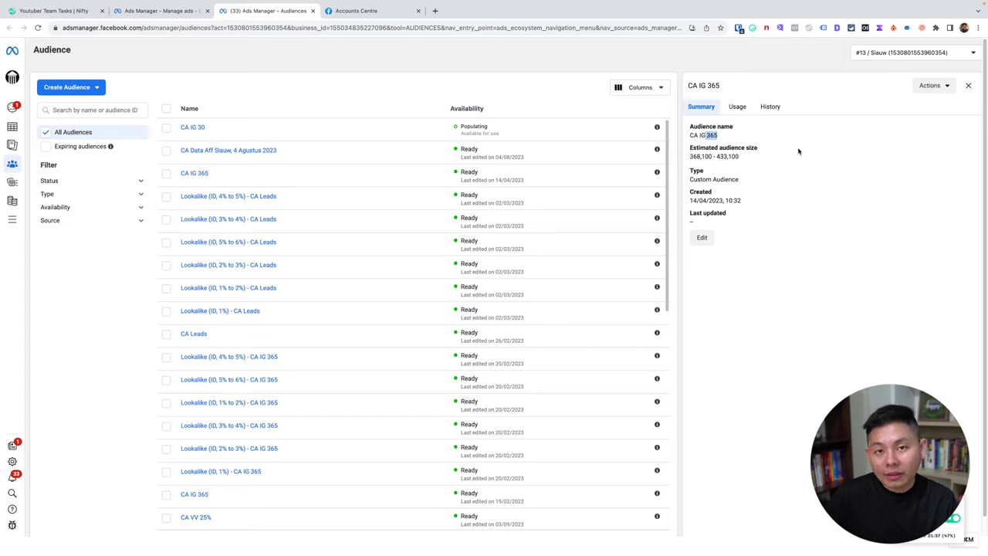
left_click_drag(745, 156, 690, 158)
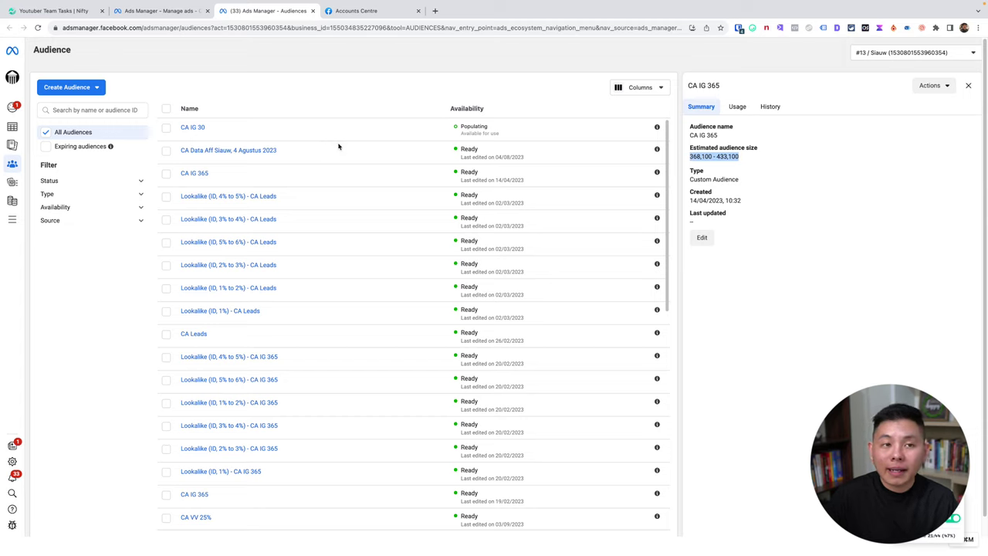
- Switch to the campaigns page, open the New Traffic campaign draft for editing and go to its New Traffic ad set
left_click(165, 11)
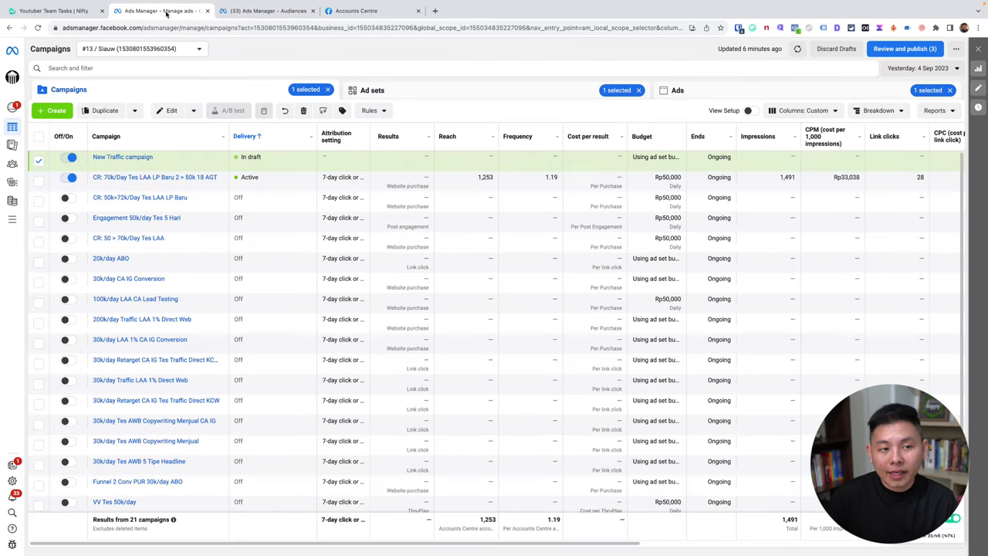
mouse_move(145, 167)
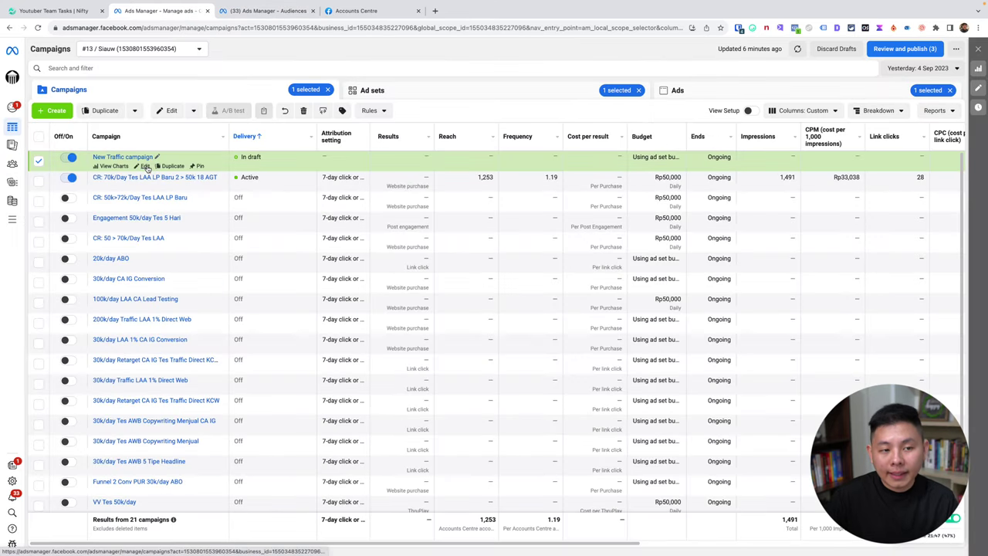
left_click(146, 168)
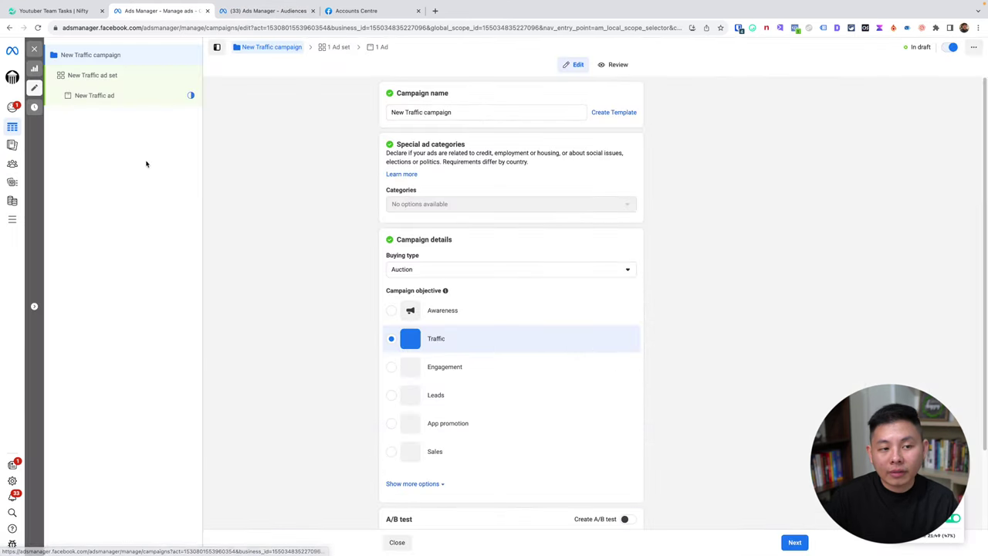
scroll(532, 404, "down", 2)
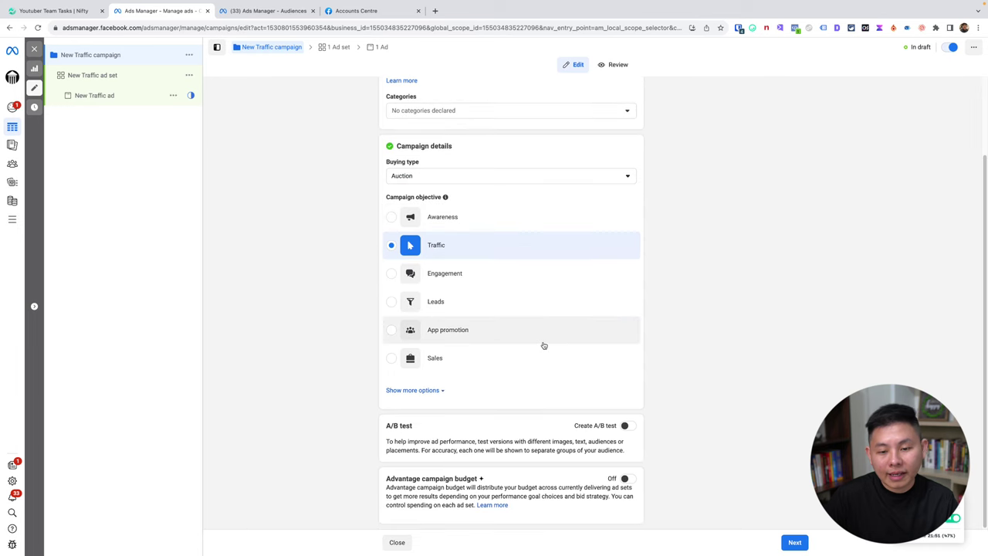
left_click(136, 81)
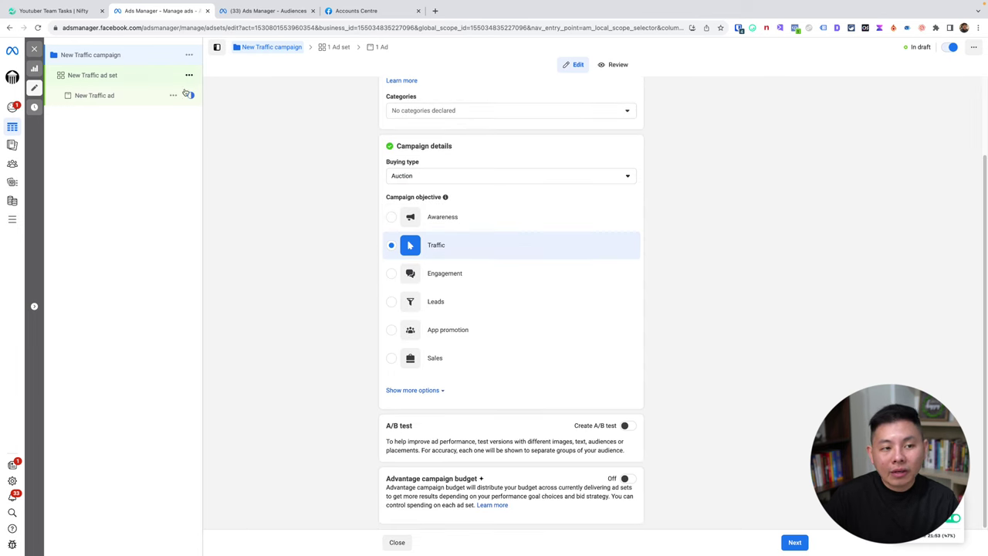
- Add the existing custom audience CA IG 365 to the New Traffic ad set's audience
scroll(508, 194, "down", 10)
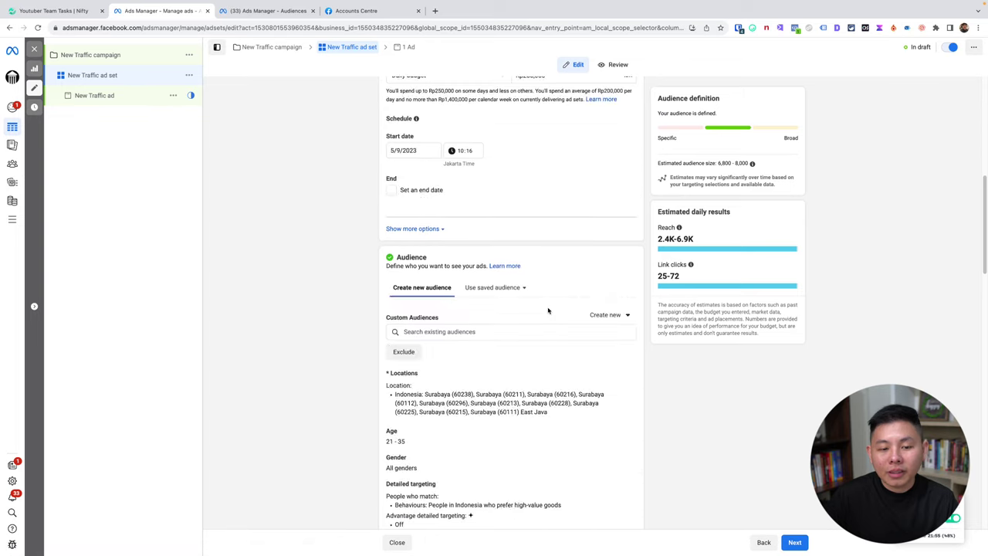
left_click(516, 214)
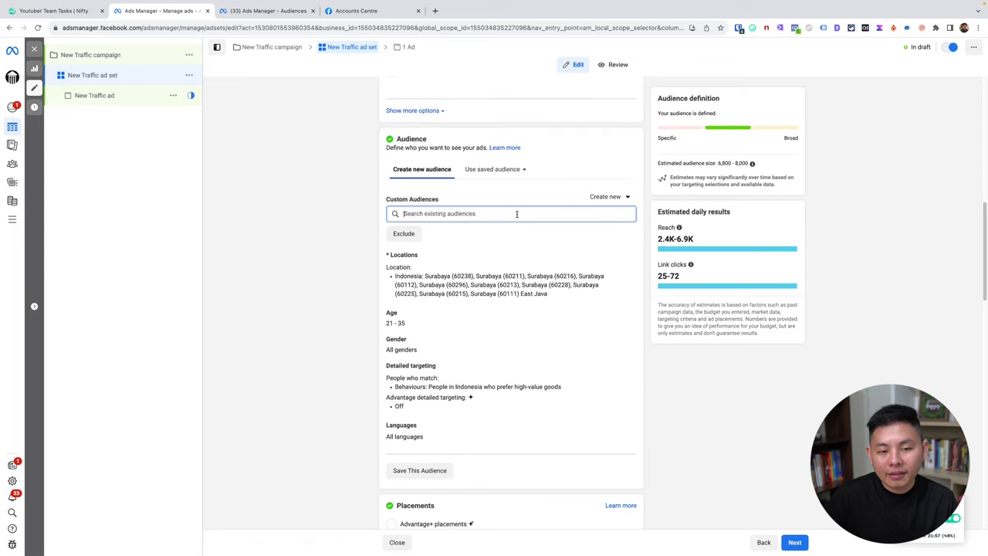
left_click(485, 219)
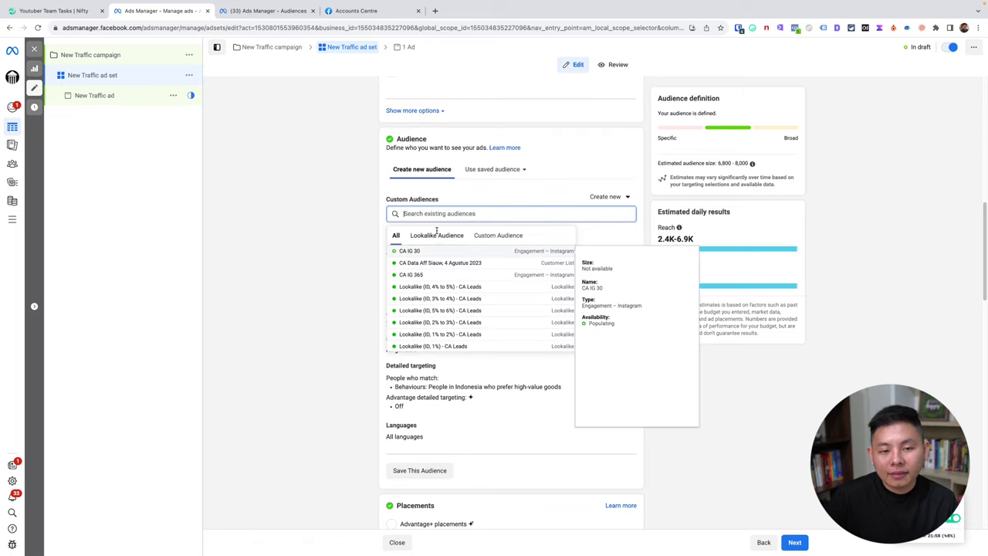
left_click(425, 277)
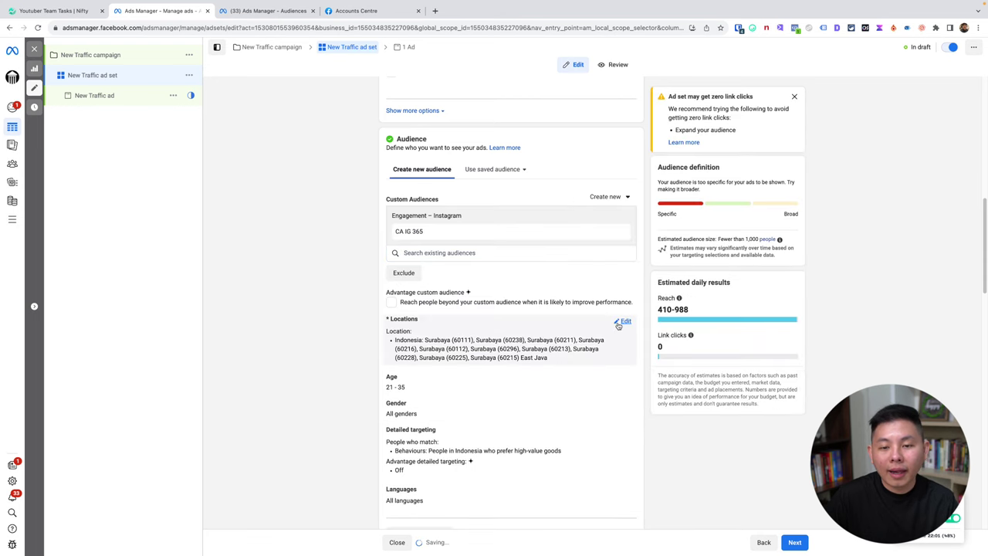
- Remove all the Surabaya postal-code locations from the ad set's location targeting
left_click(622, 322)
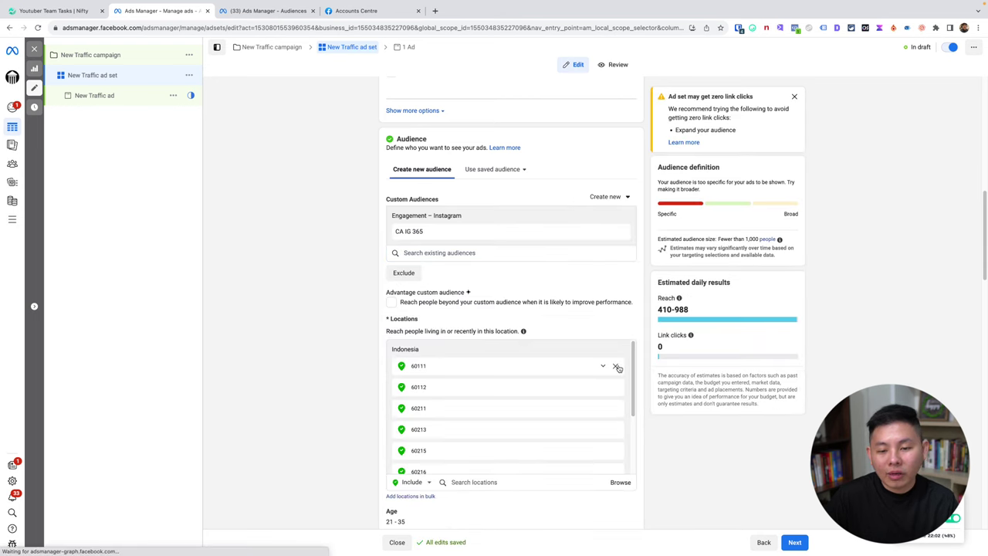
left_click(617, 366)
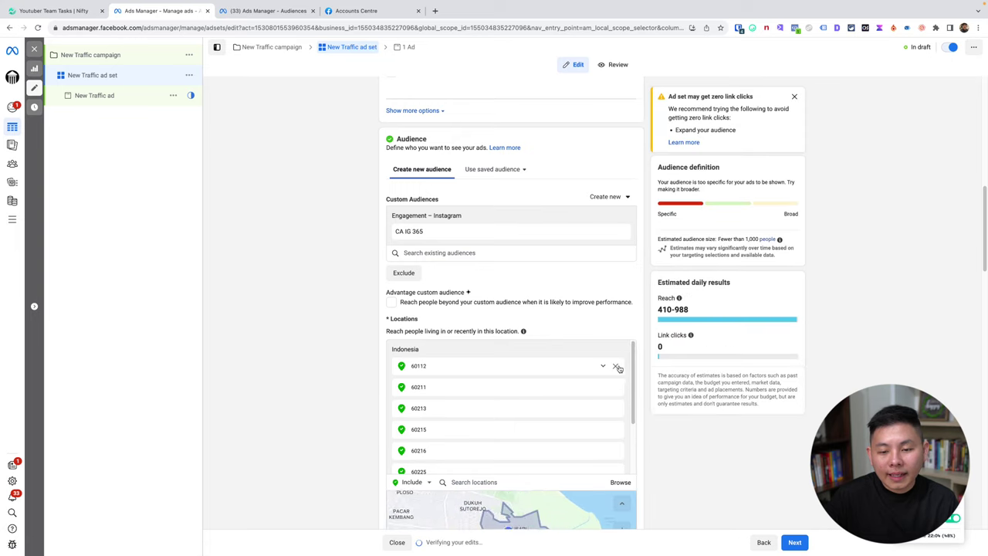
left_click(616, 366)
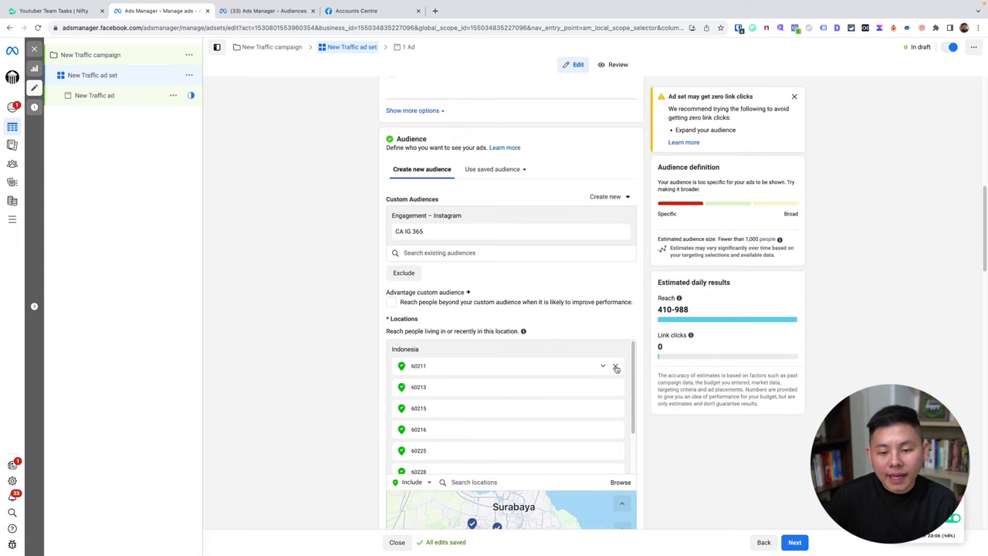
left_click(616, 366)
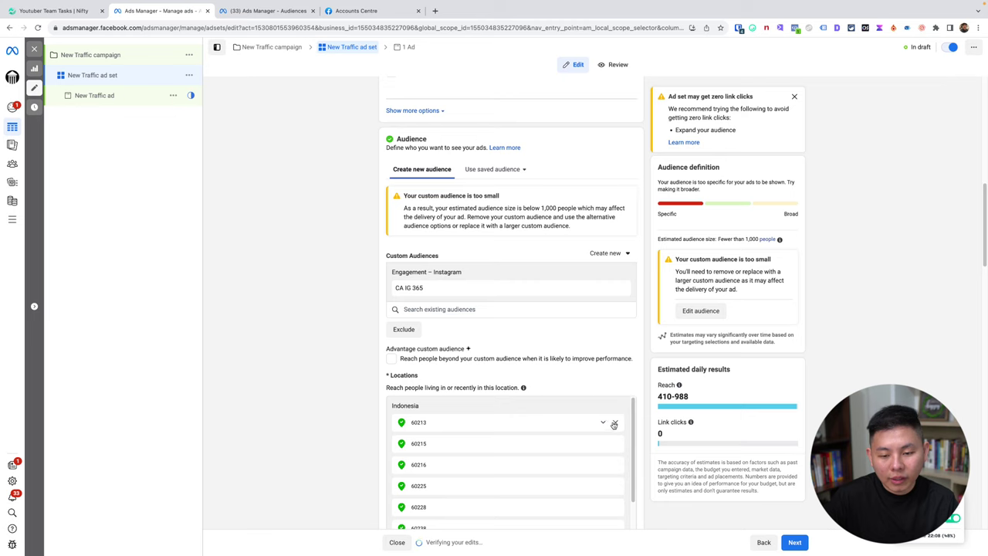
left_click(614, 424)
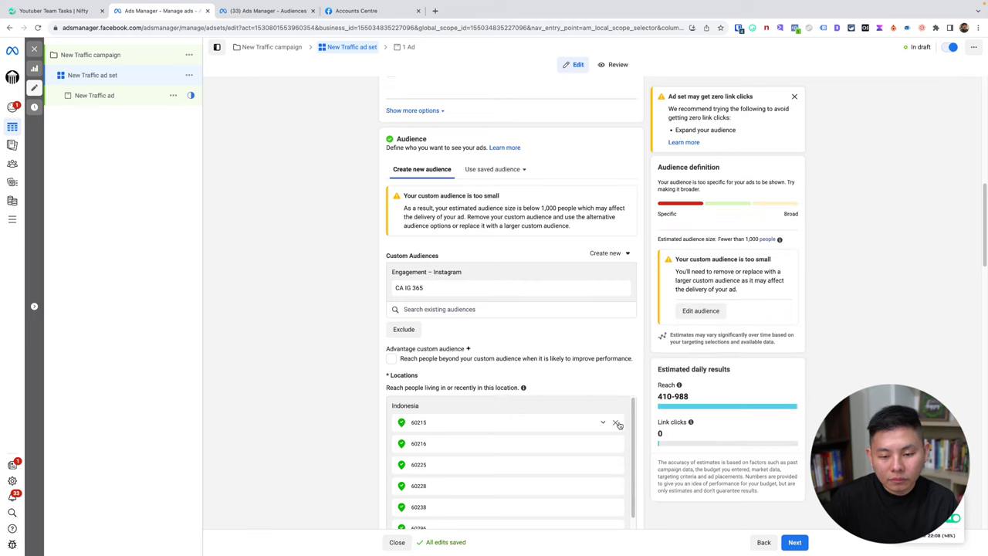
left_click(616, 423)
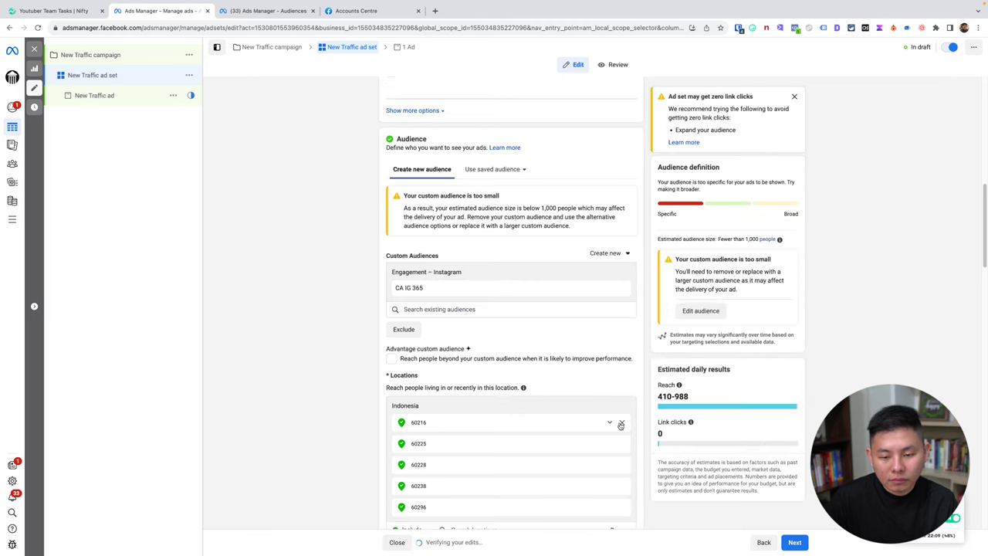
left_click(620, 424)
left_click(621, 424)
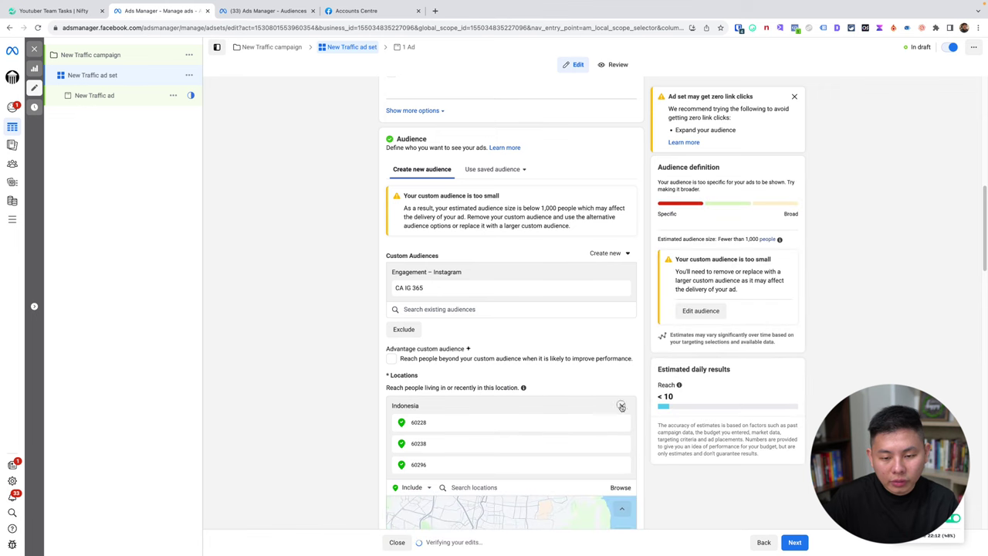
left_click(622, 406)
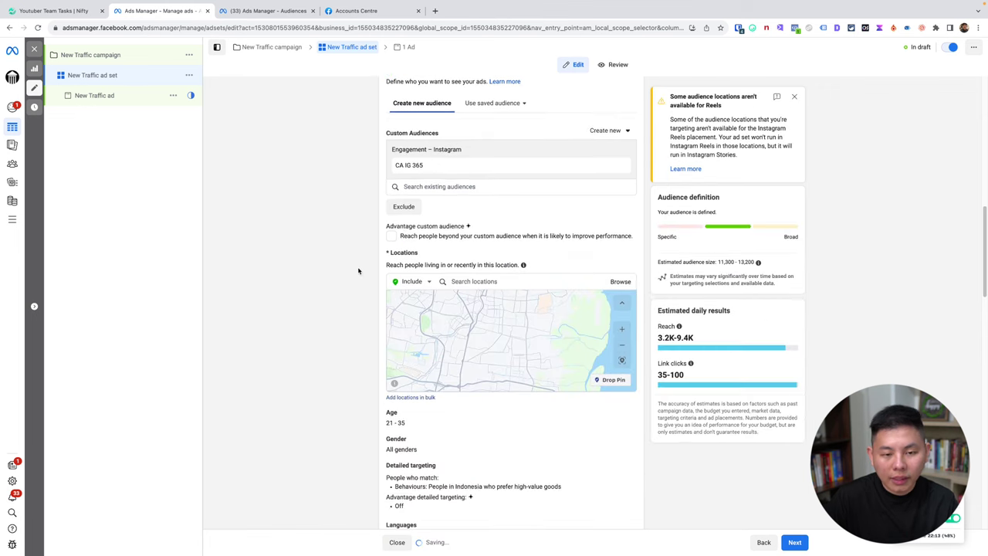
- Add the whole country of Indonesia as the ad set's included location
scroll(357, 270, "up", 2)
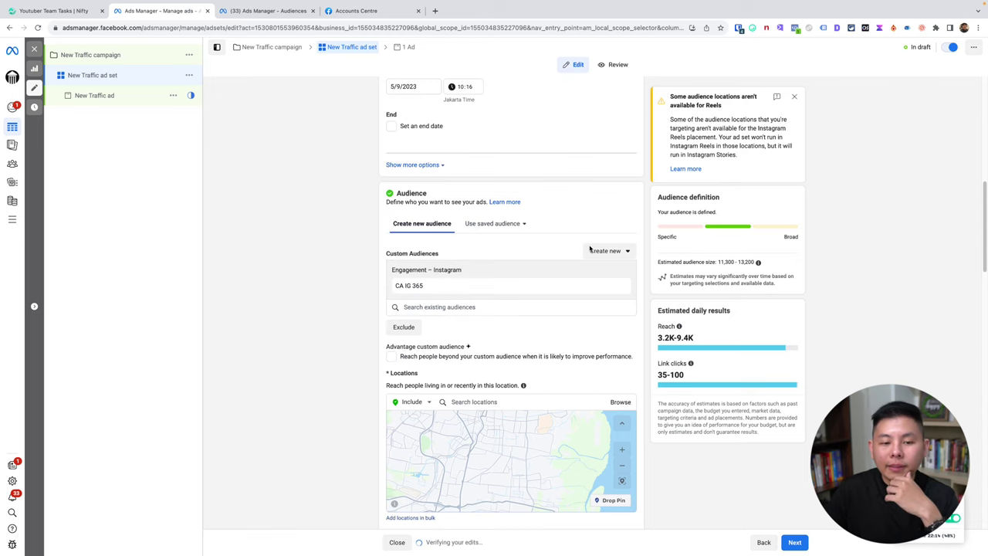
scroll(525, 204, "down", 1)
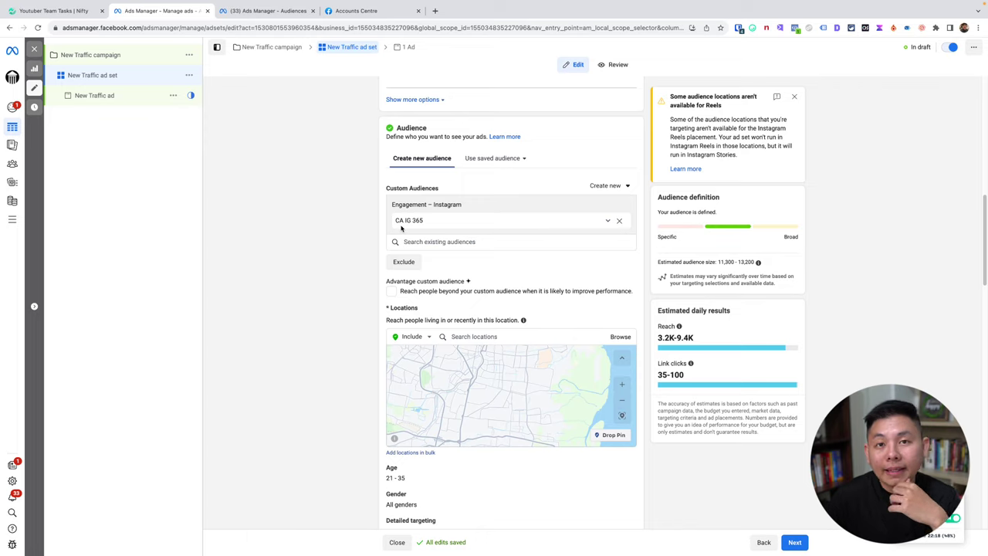
left_click(494, 336)
type("indonesia")
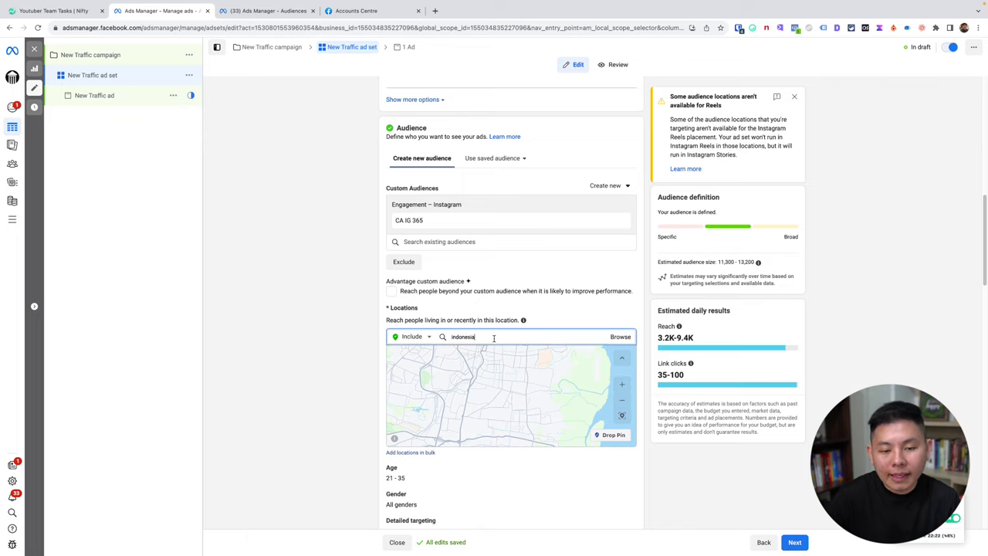
left_click(471, 355)
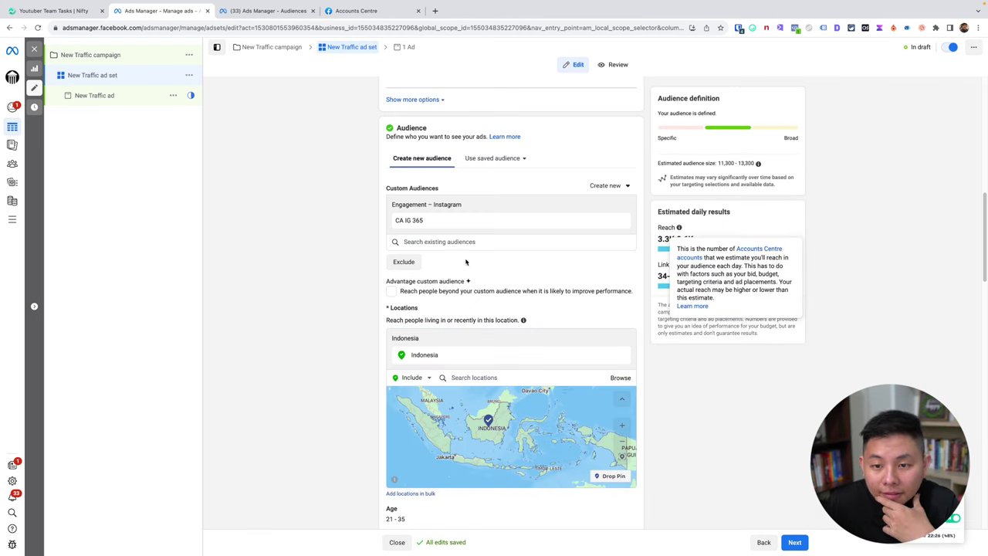
- Set the ad set audience's maximum age to 55
scroll(516, 257, "down", 3)
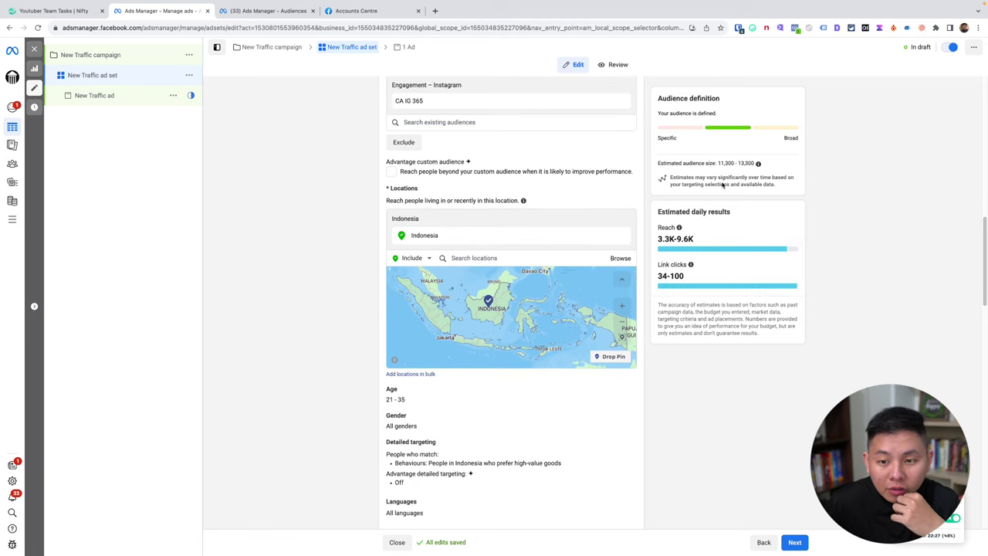
left_click(626, 390)
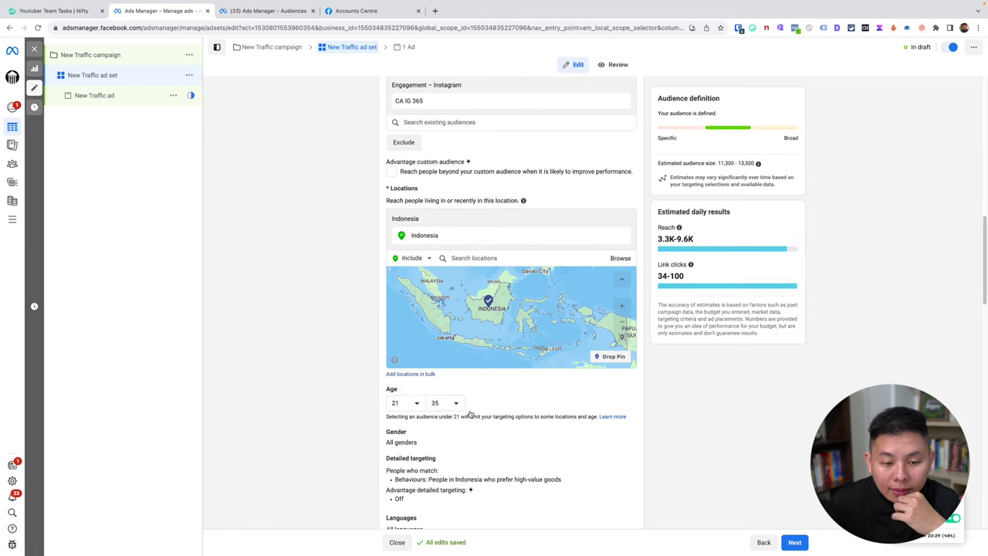
left_click(440, 404)
scroll(454, 471, "down", 4)
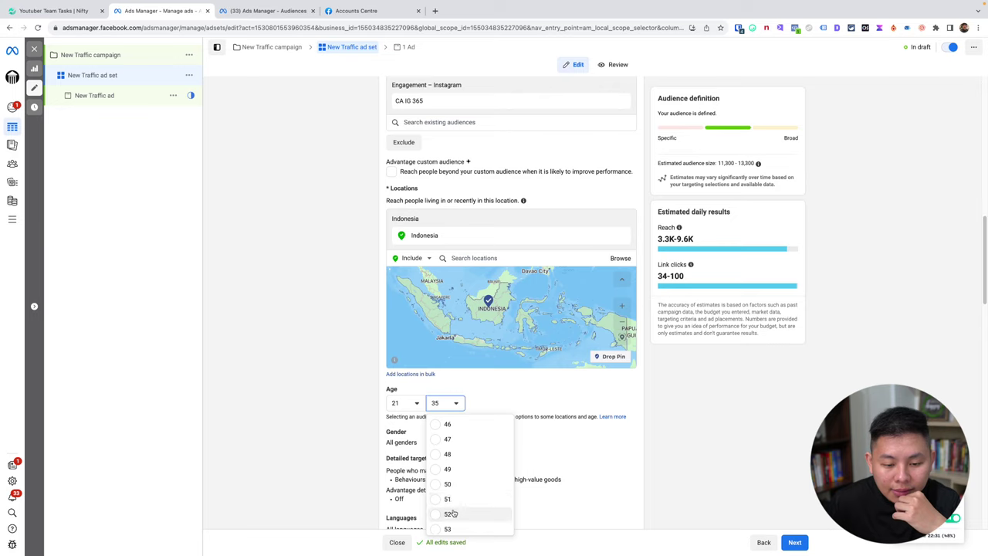
scroll(452, 510, "down", 2)
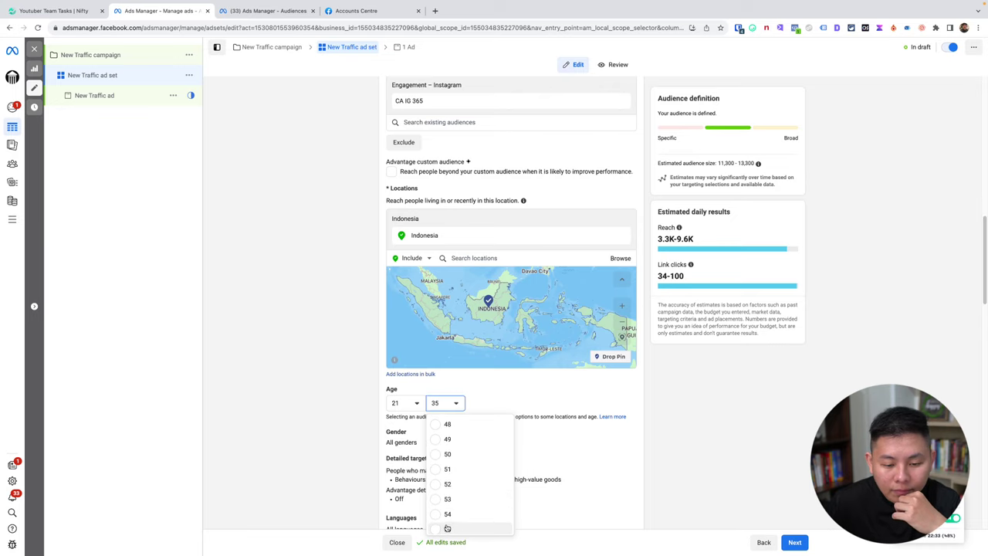
left_click(449, 528)
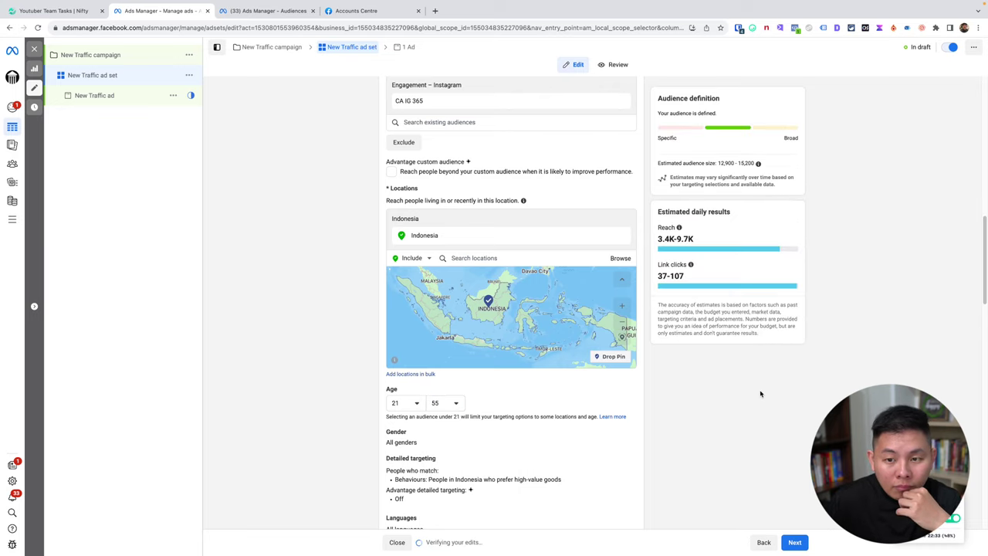
- Remove the behaviour "People in Indonesia who prefer high-value goods" from the ad set's detailed targeting
scroll(760, 394, "down", 1)
left_click(625, 409)
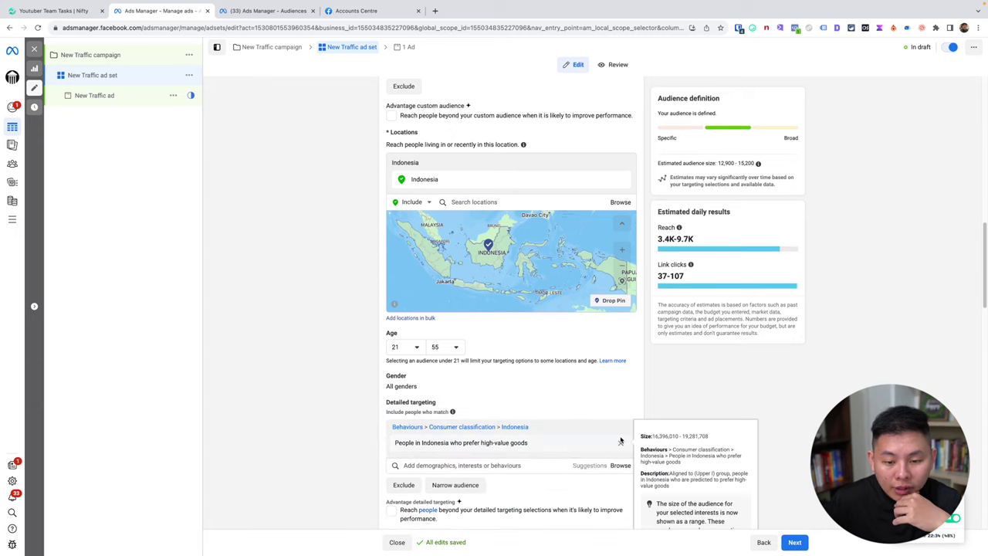
left_click(622, 426)
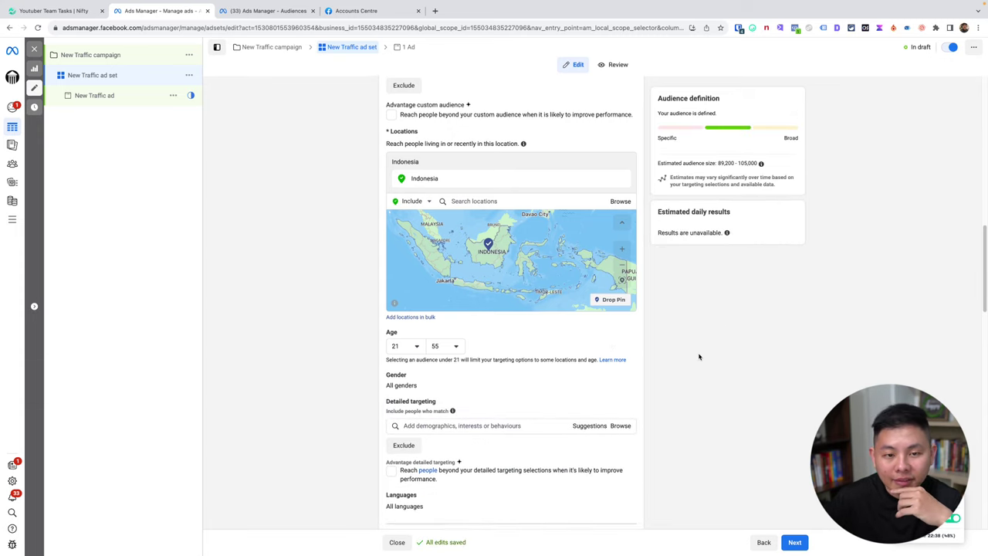
- Review the ad set's audience settings and compare its estimated audience size with the one in the CA IG 365 audience summary
scroll(699, 357, "down", 2)
scroll(688, 353, "up", 2)
scroll(574, 367, "down", 3)
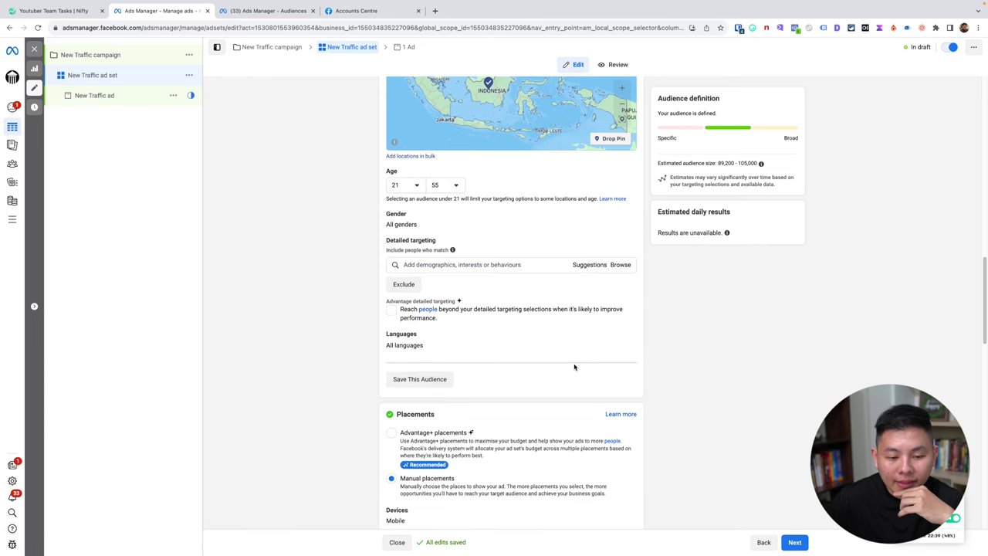
scroll(574, 368, "up", 5)
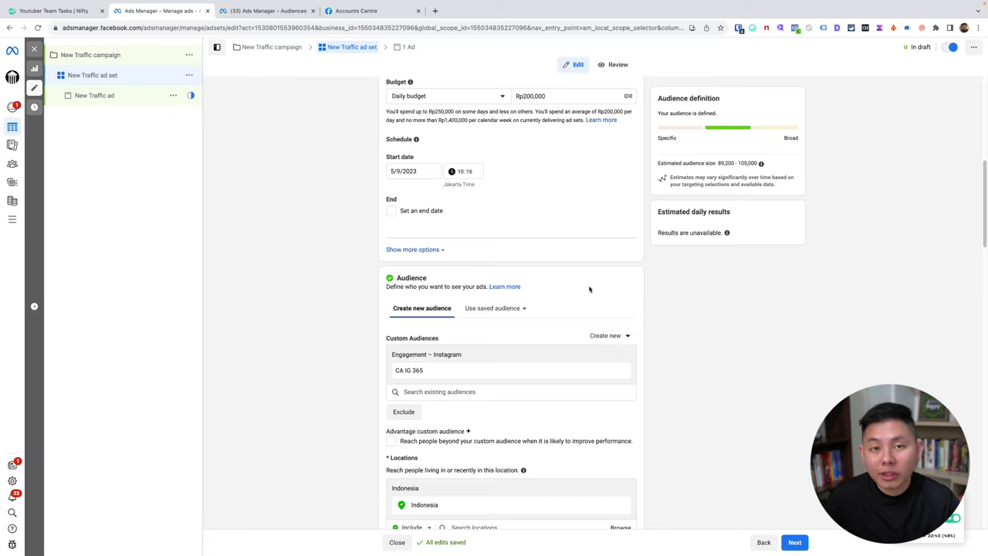
scroll(589, 290, "down", 1)
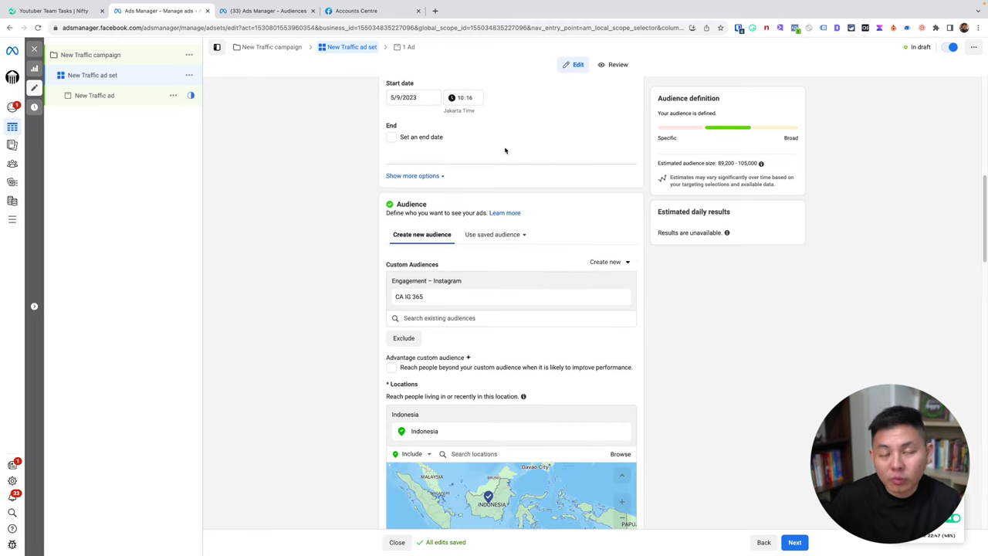
left_click(266, 13)
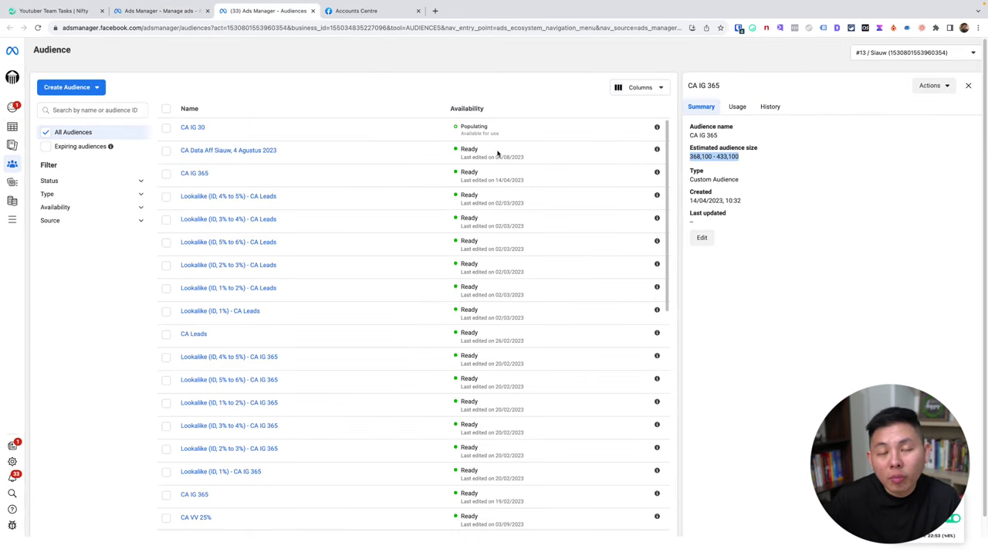
left_click(143, 11)
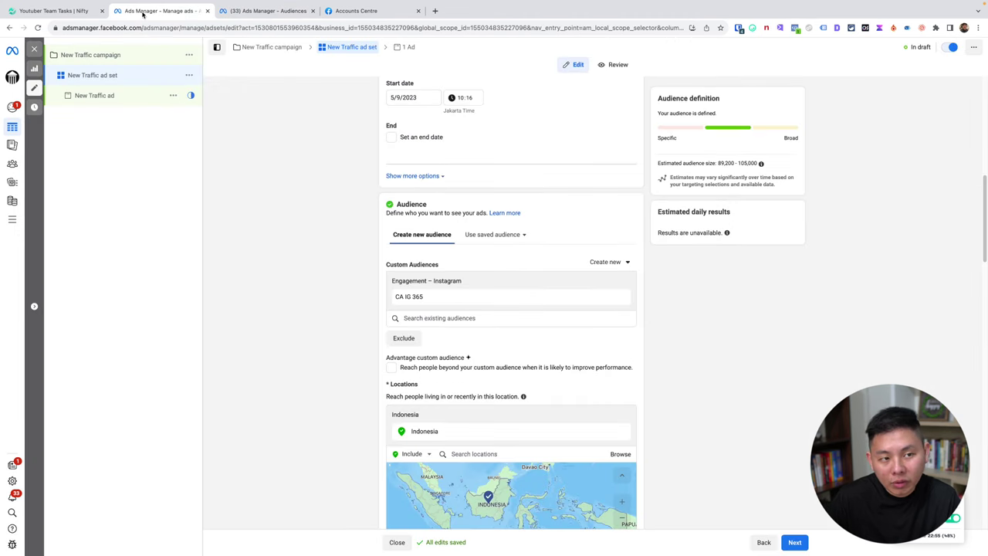
scroll(541, 294, "down", 2)
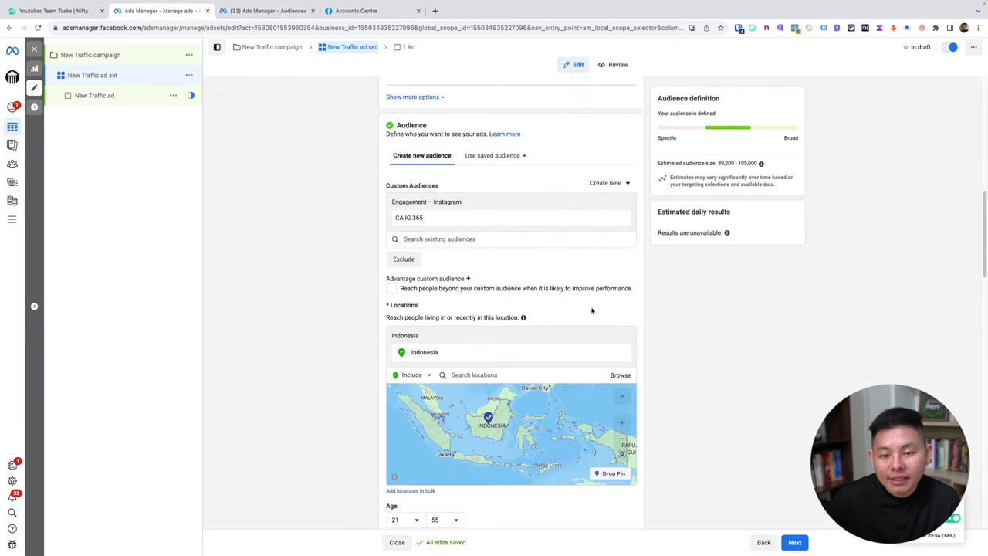